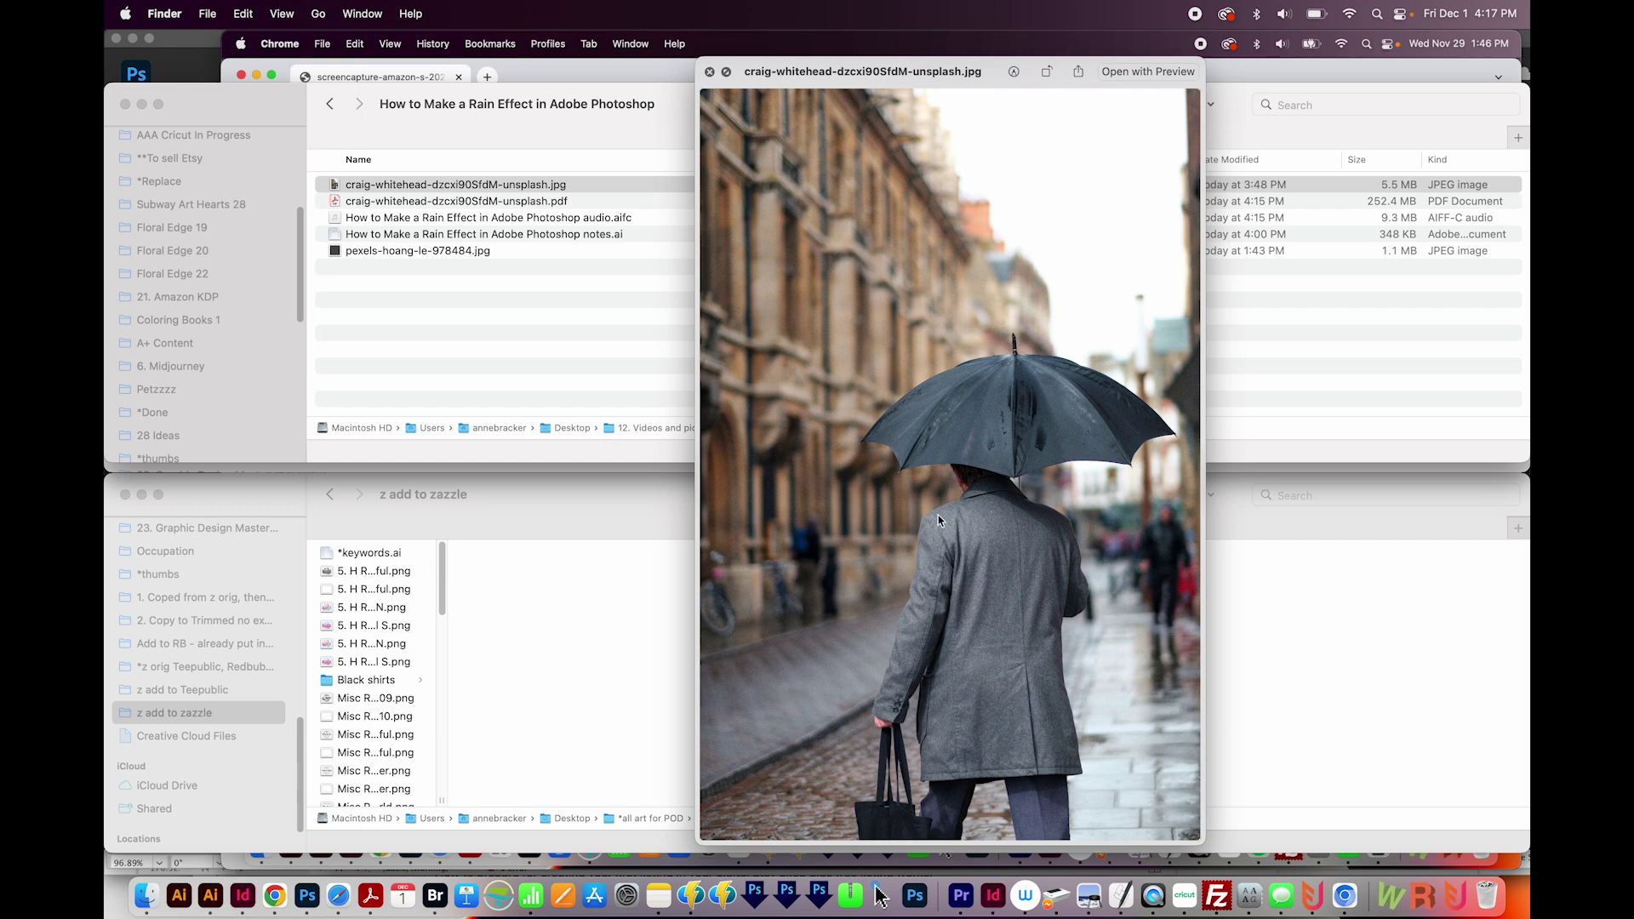
Preview the dark speckled texture pexels-hoang-le-978484.jpg in Quick Look
click(464, 253)
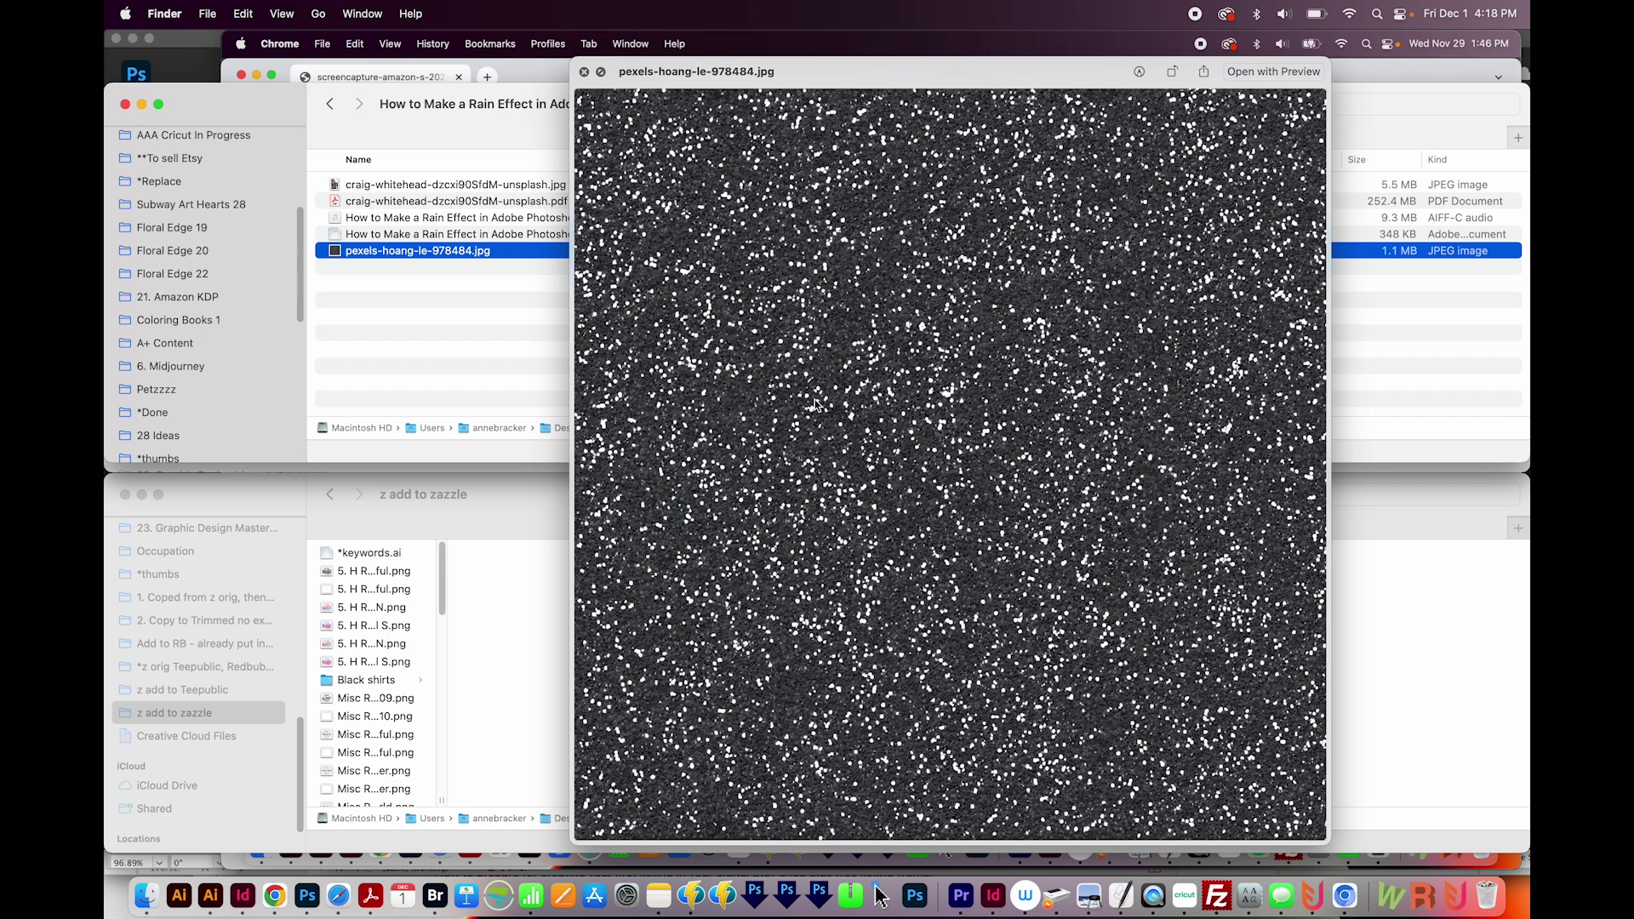
Open craig-whitehead-dzcxi905fdM-unsplash.jpg, the umbrella street photo, in Photoshop
click(208, 43)
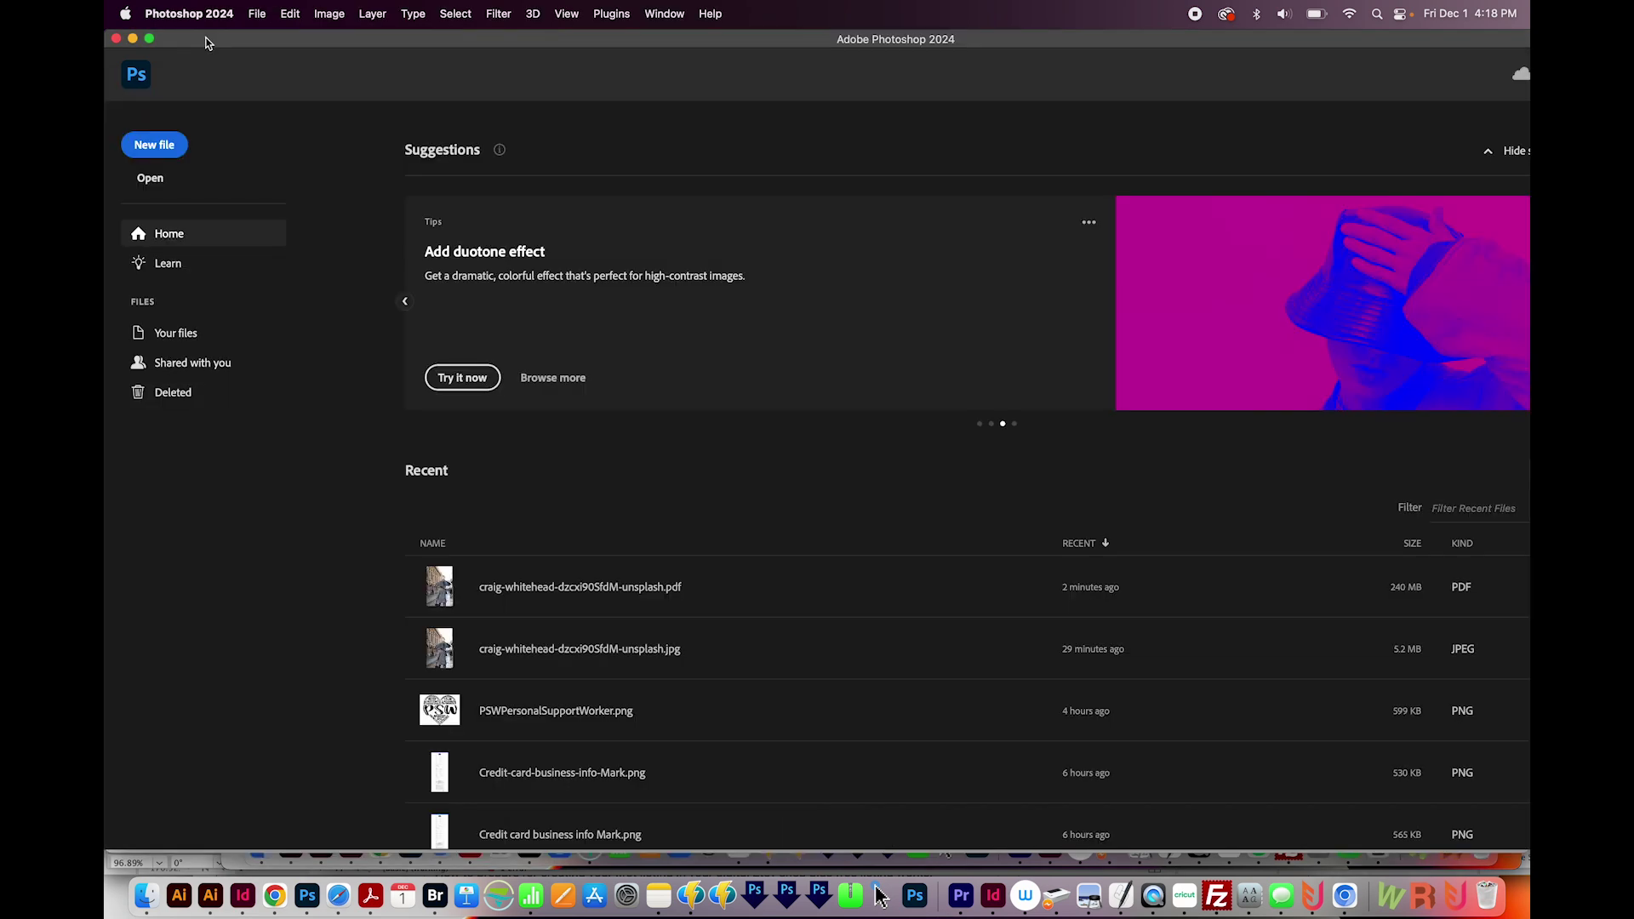
click(149, 179)
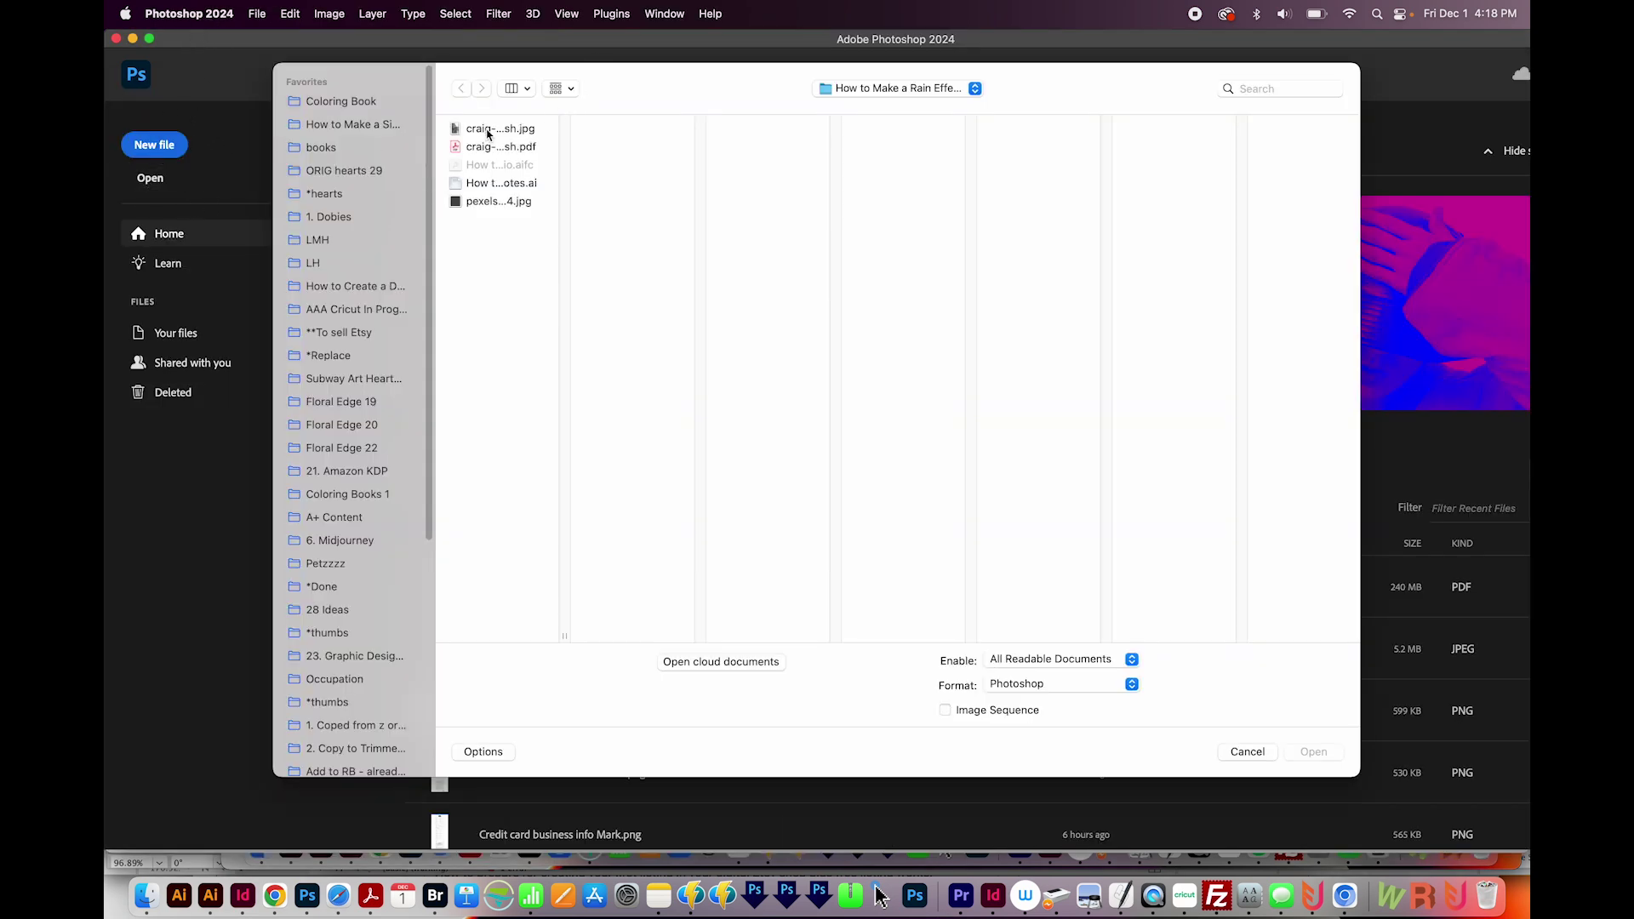
click(487, 130)
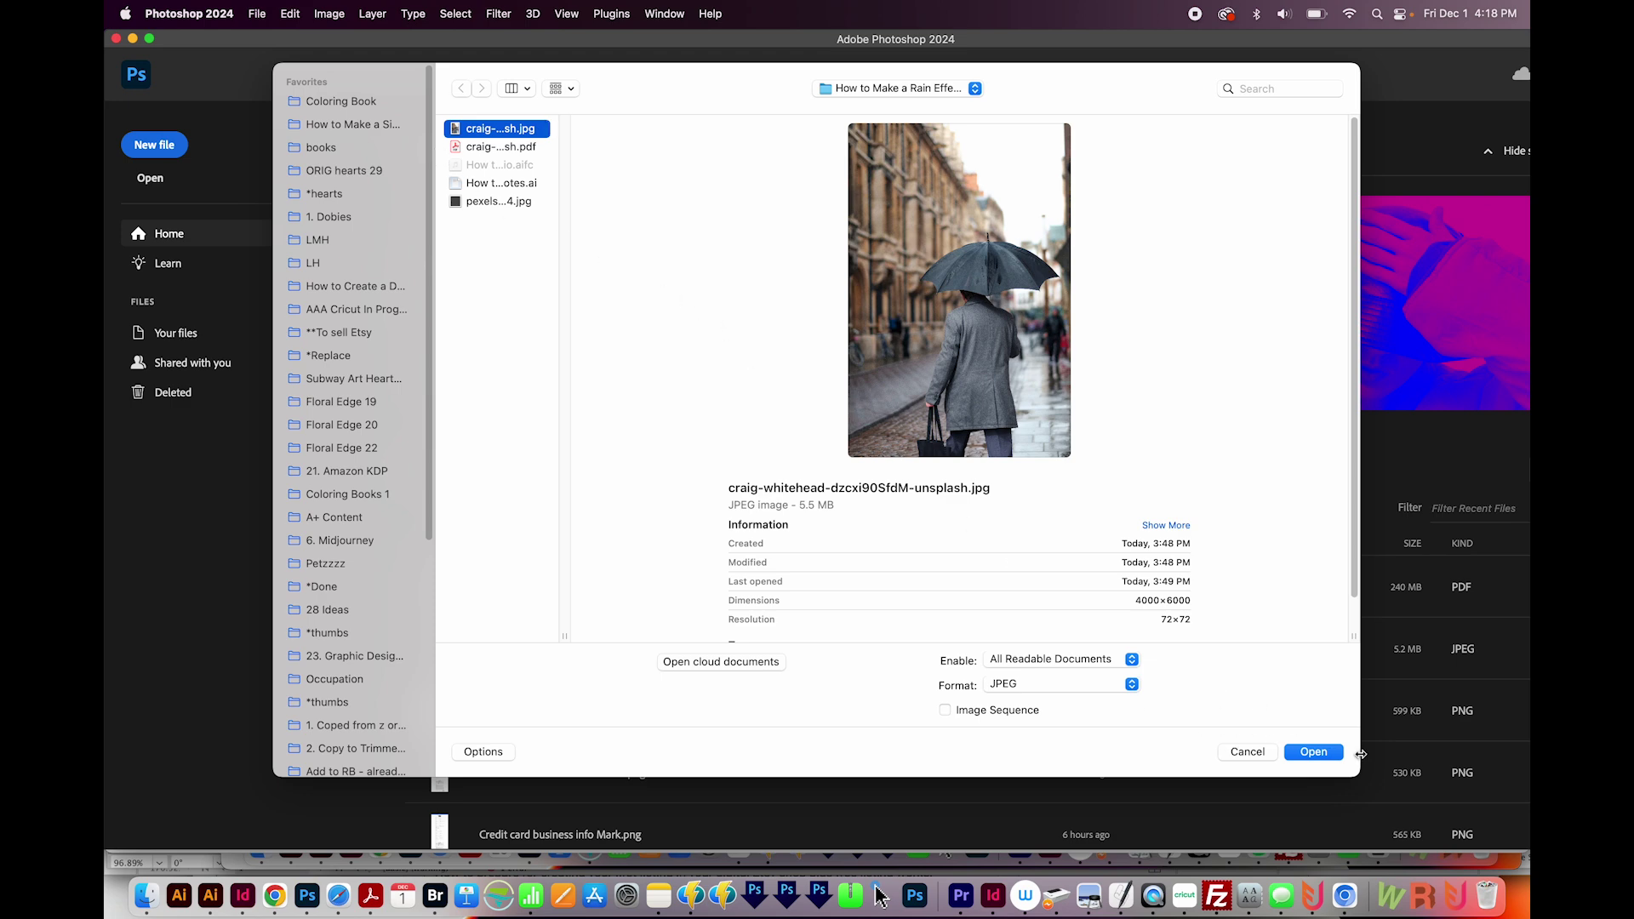
click(1317, 752)
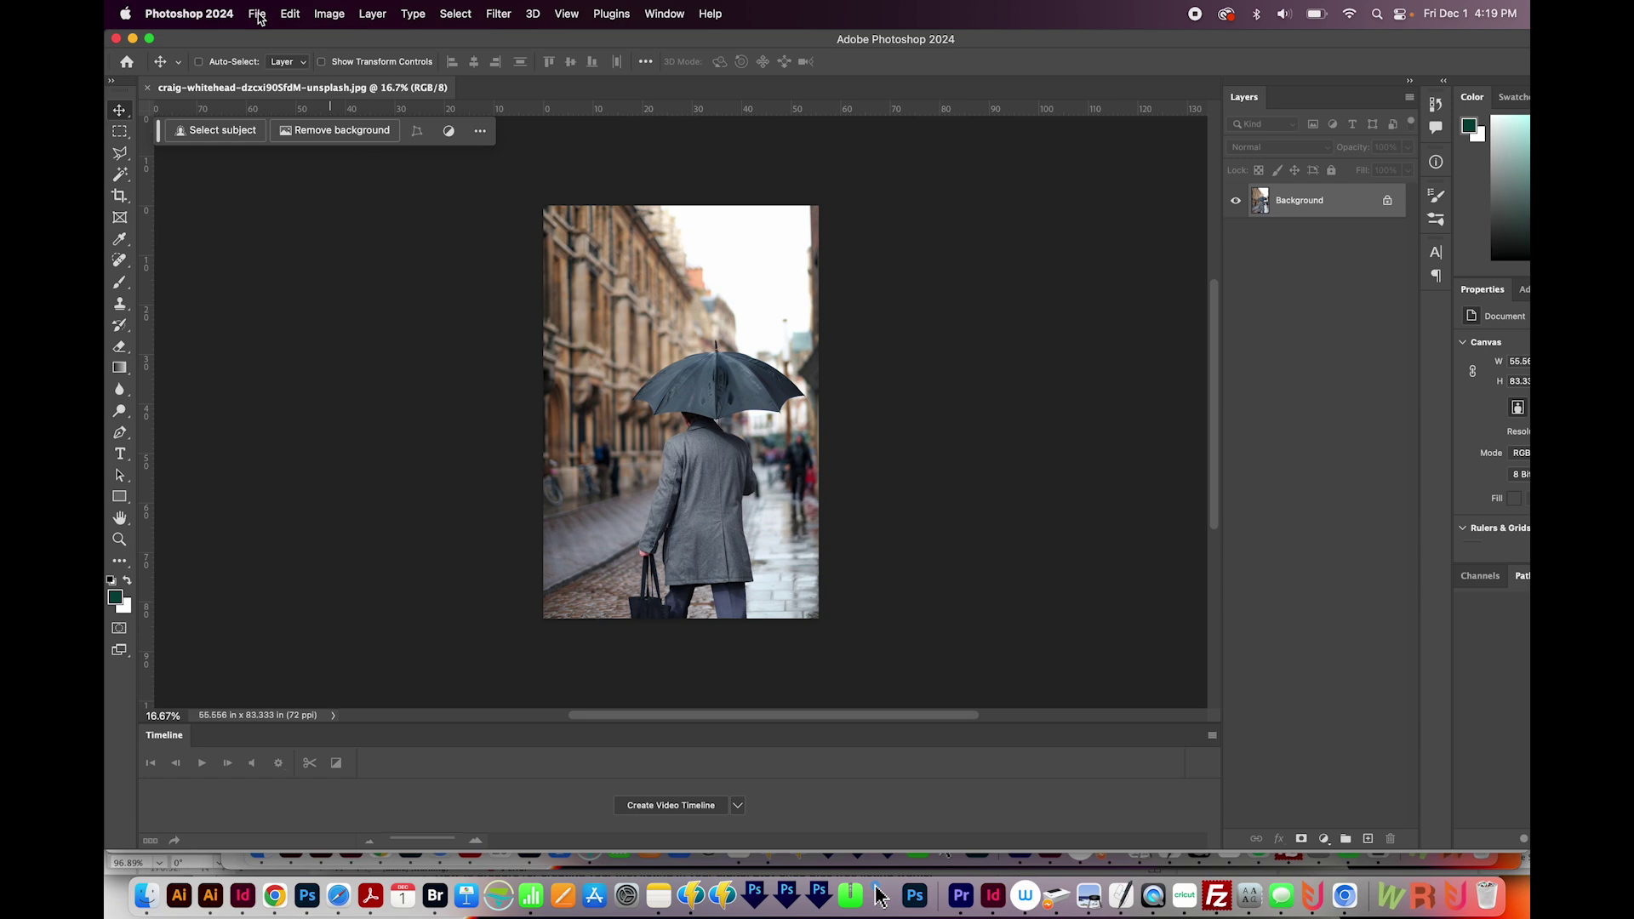
Place pexels-hoang-le-978484.jpg as an embedded layer and scale it to fill the canvas
click(257, 14)
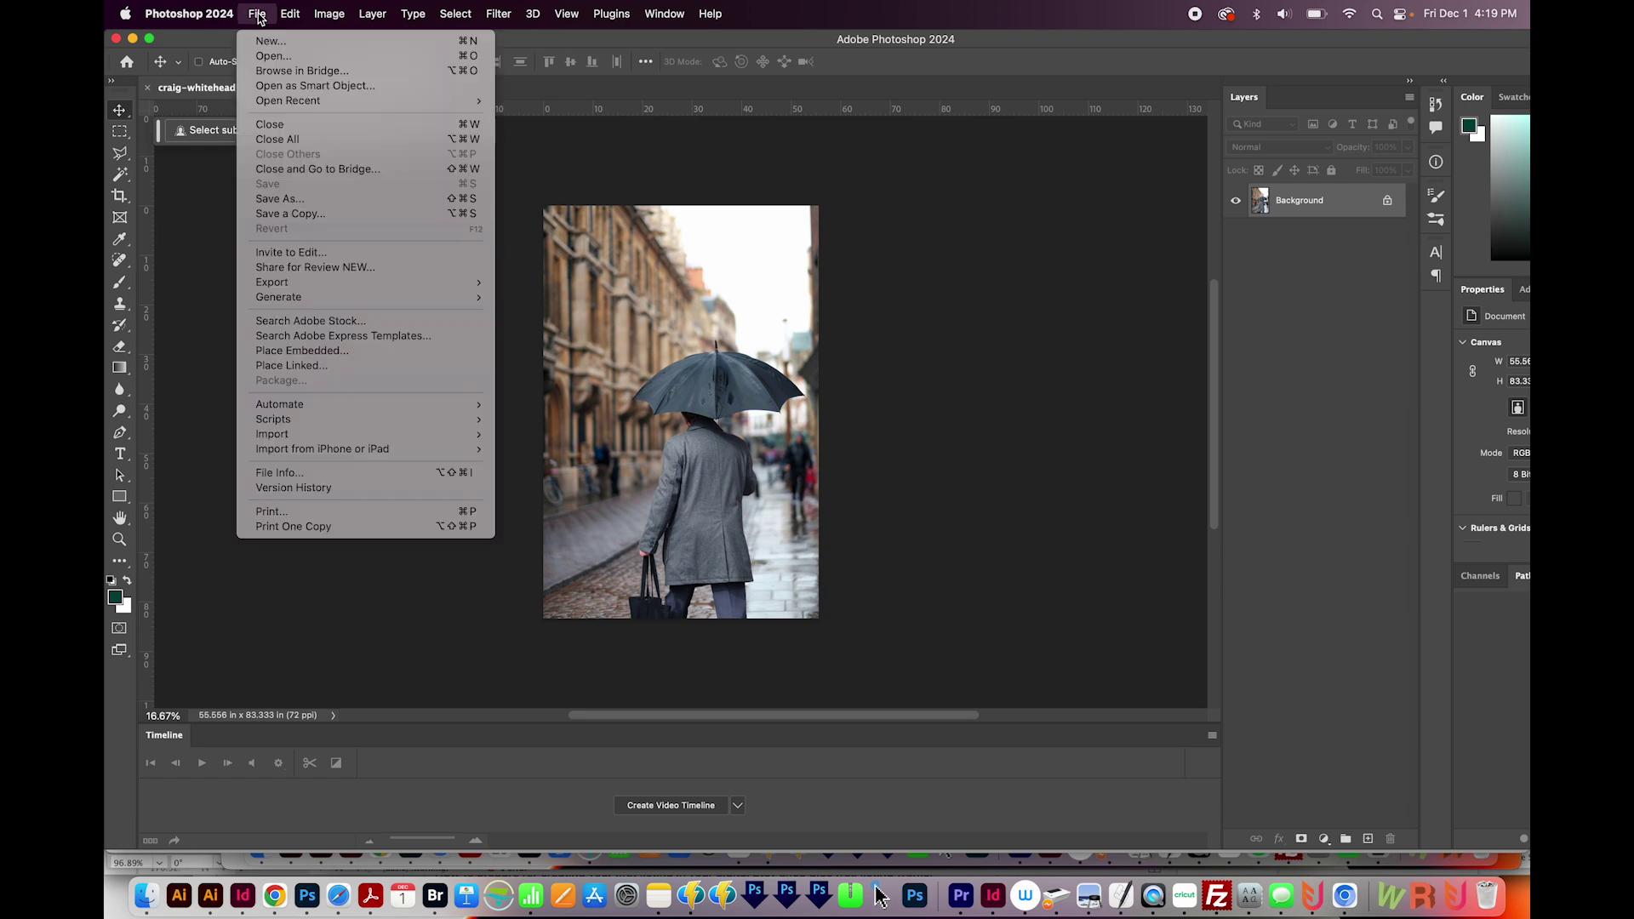
click(340, 349)
click(477, 201)
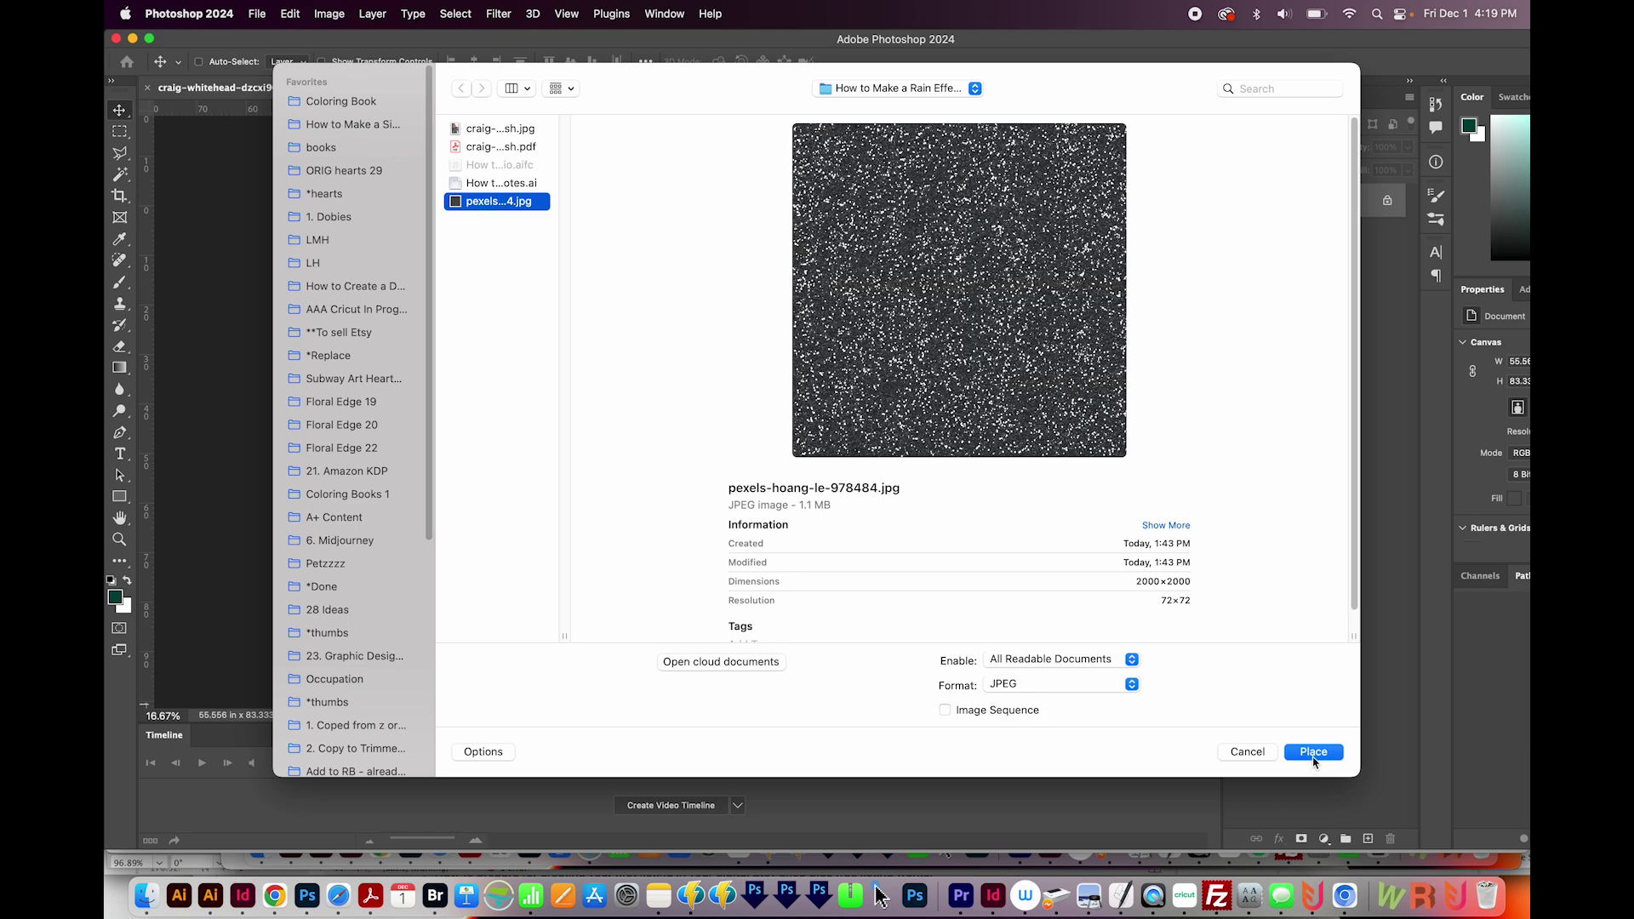
click(1314, 753)
drag(760, 332, 899, 195)
key(Return)
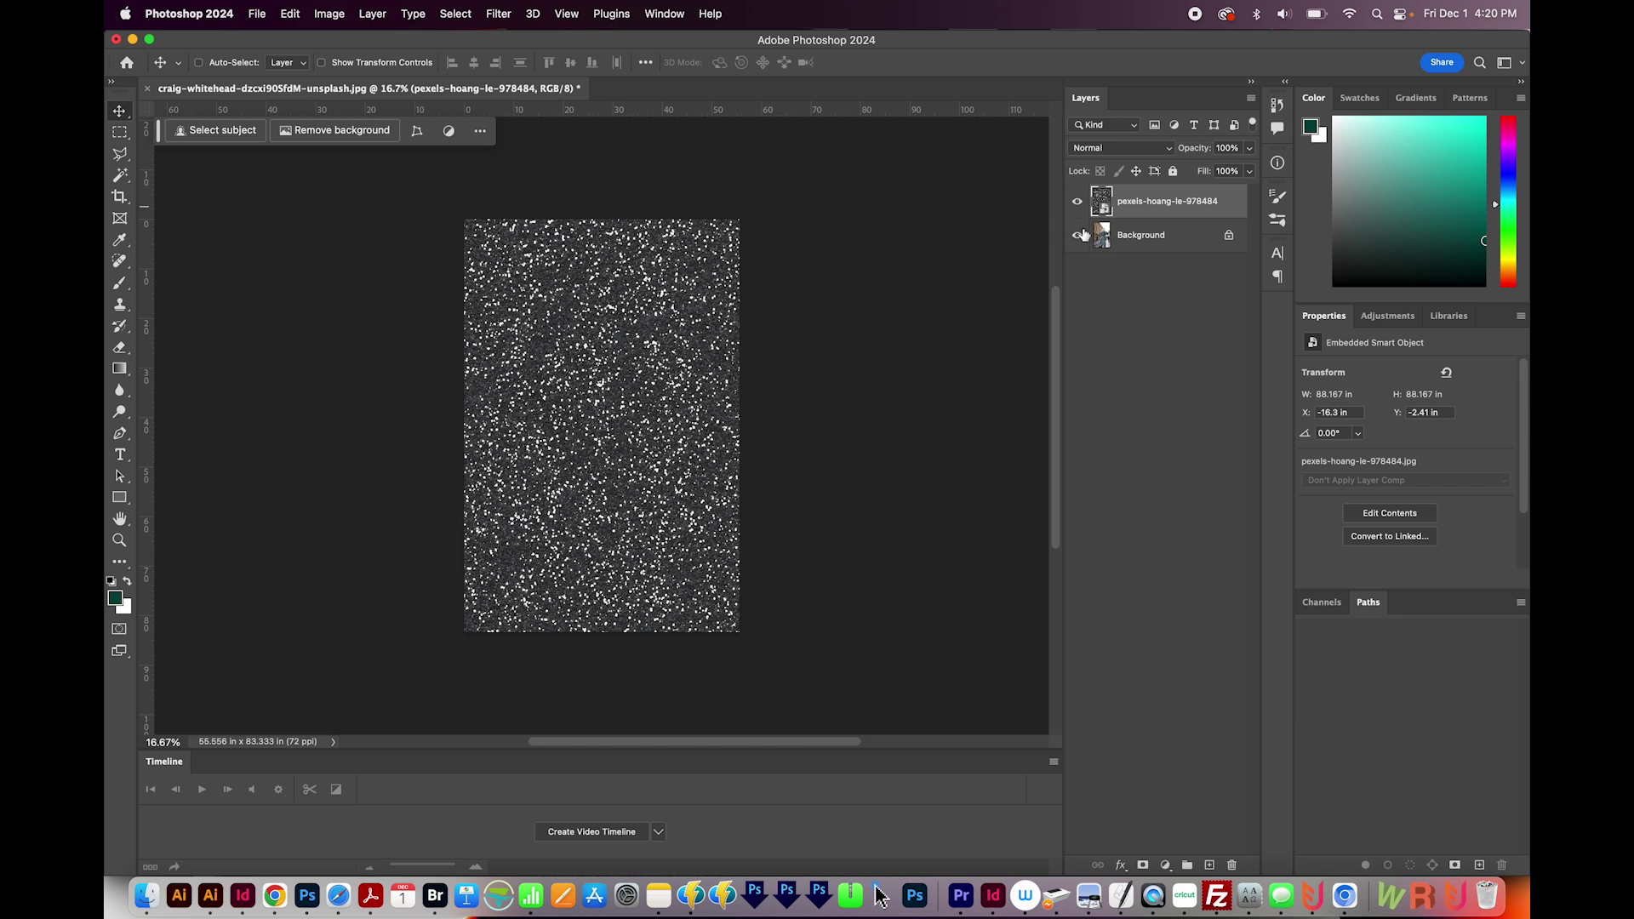
Change the rain texture layer's blend mode from Normal to Screen
click(668, 15)
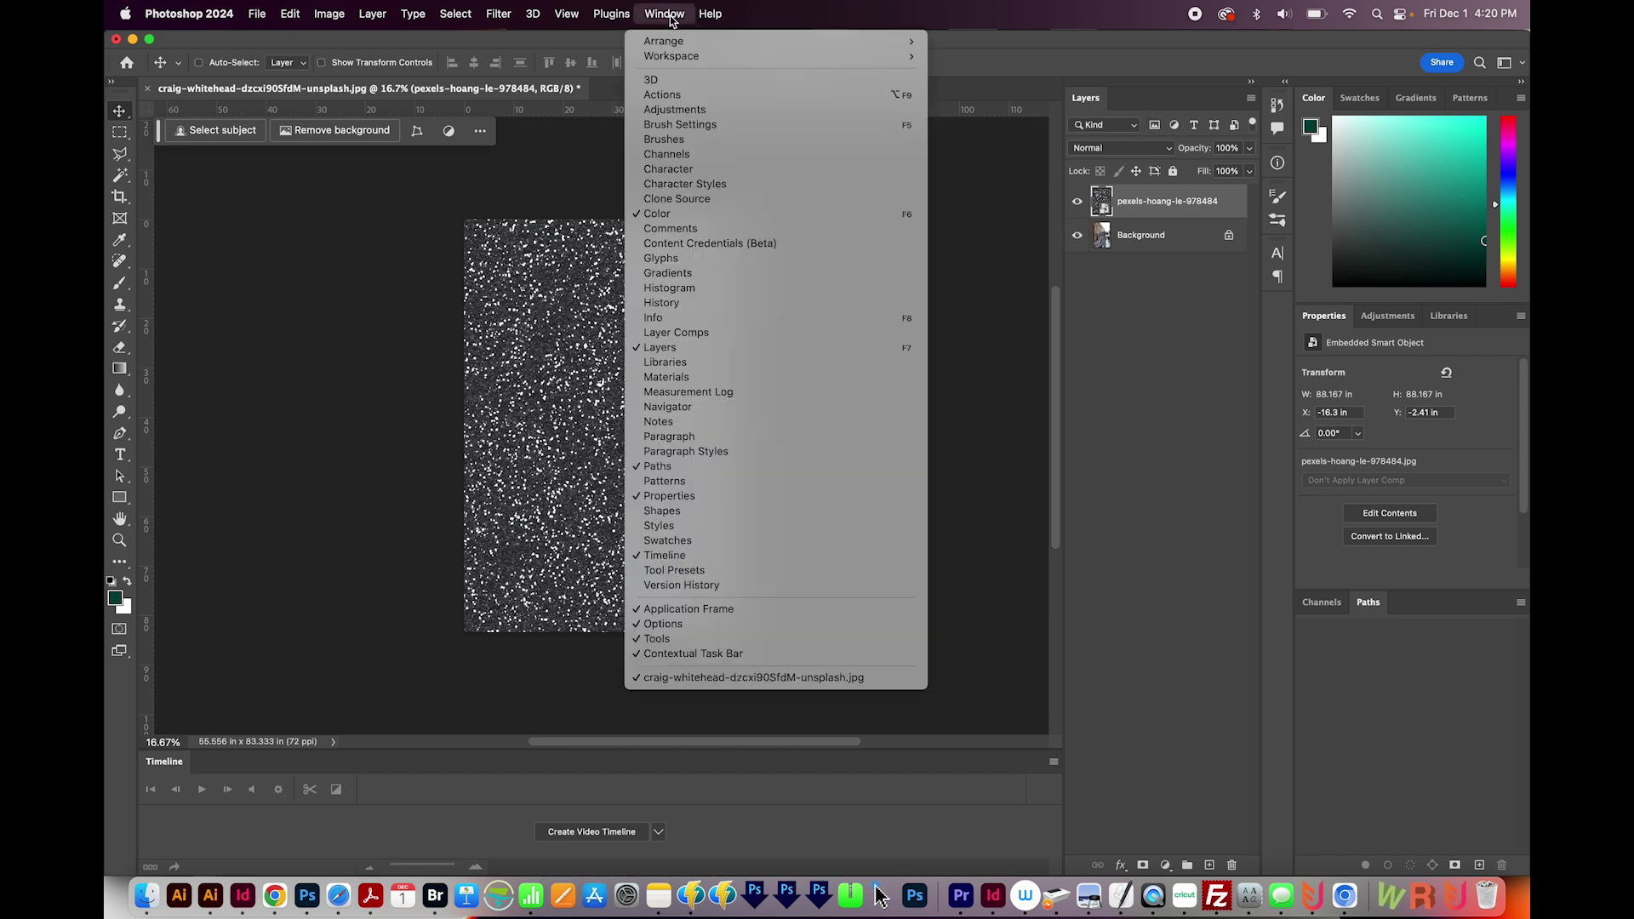
click(1105, 342)
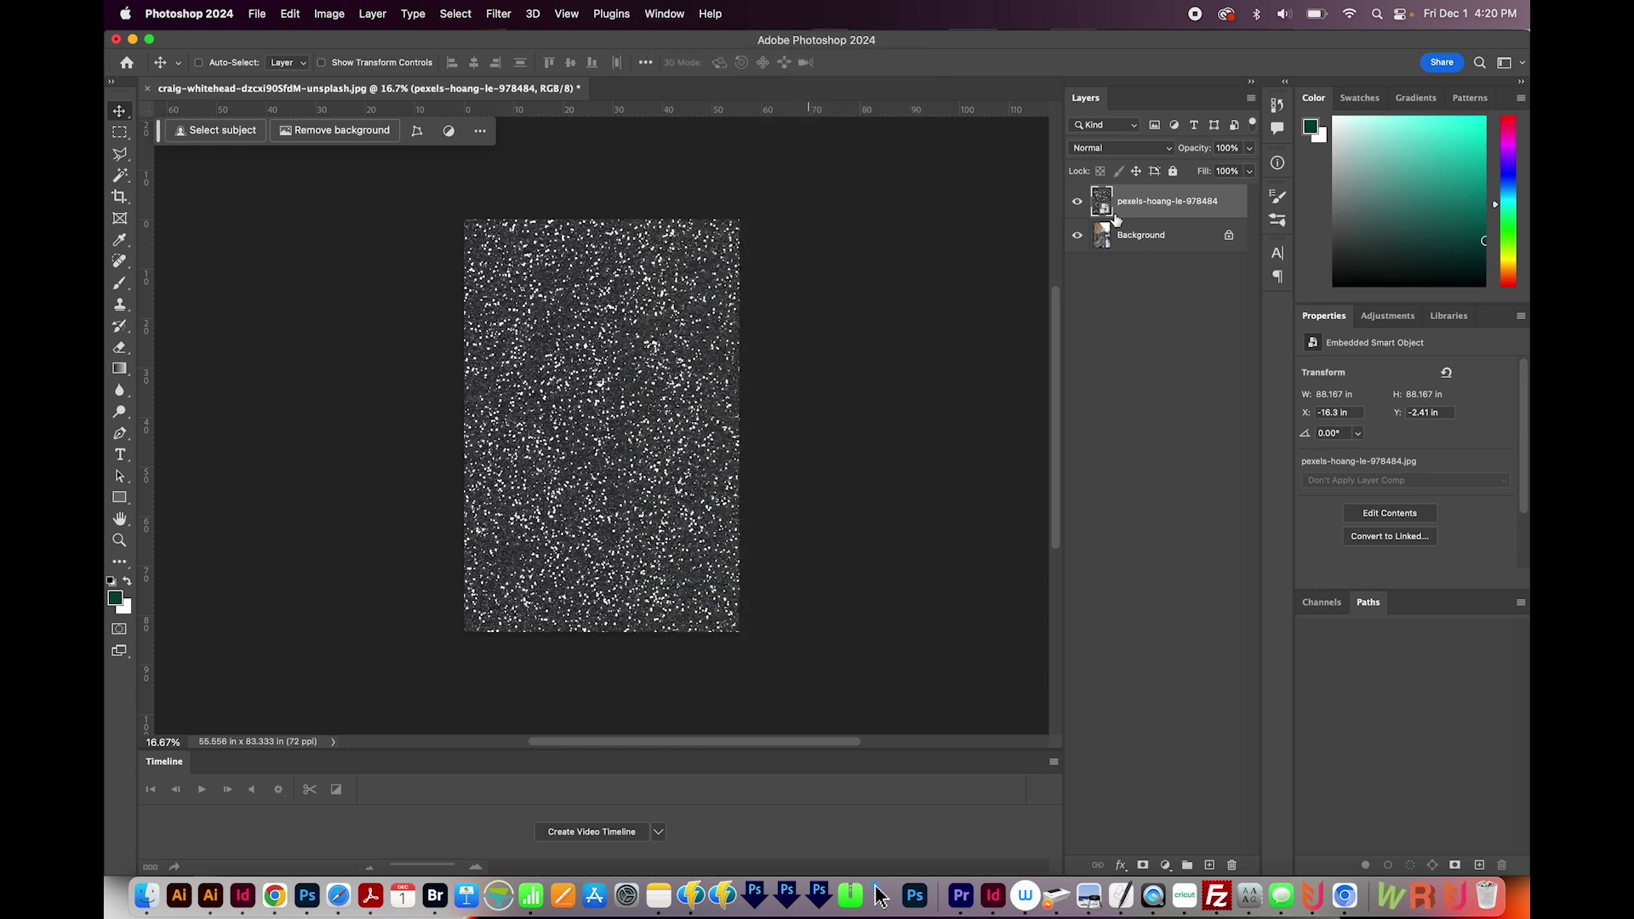
click(1098, 149)
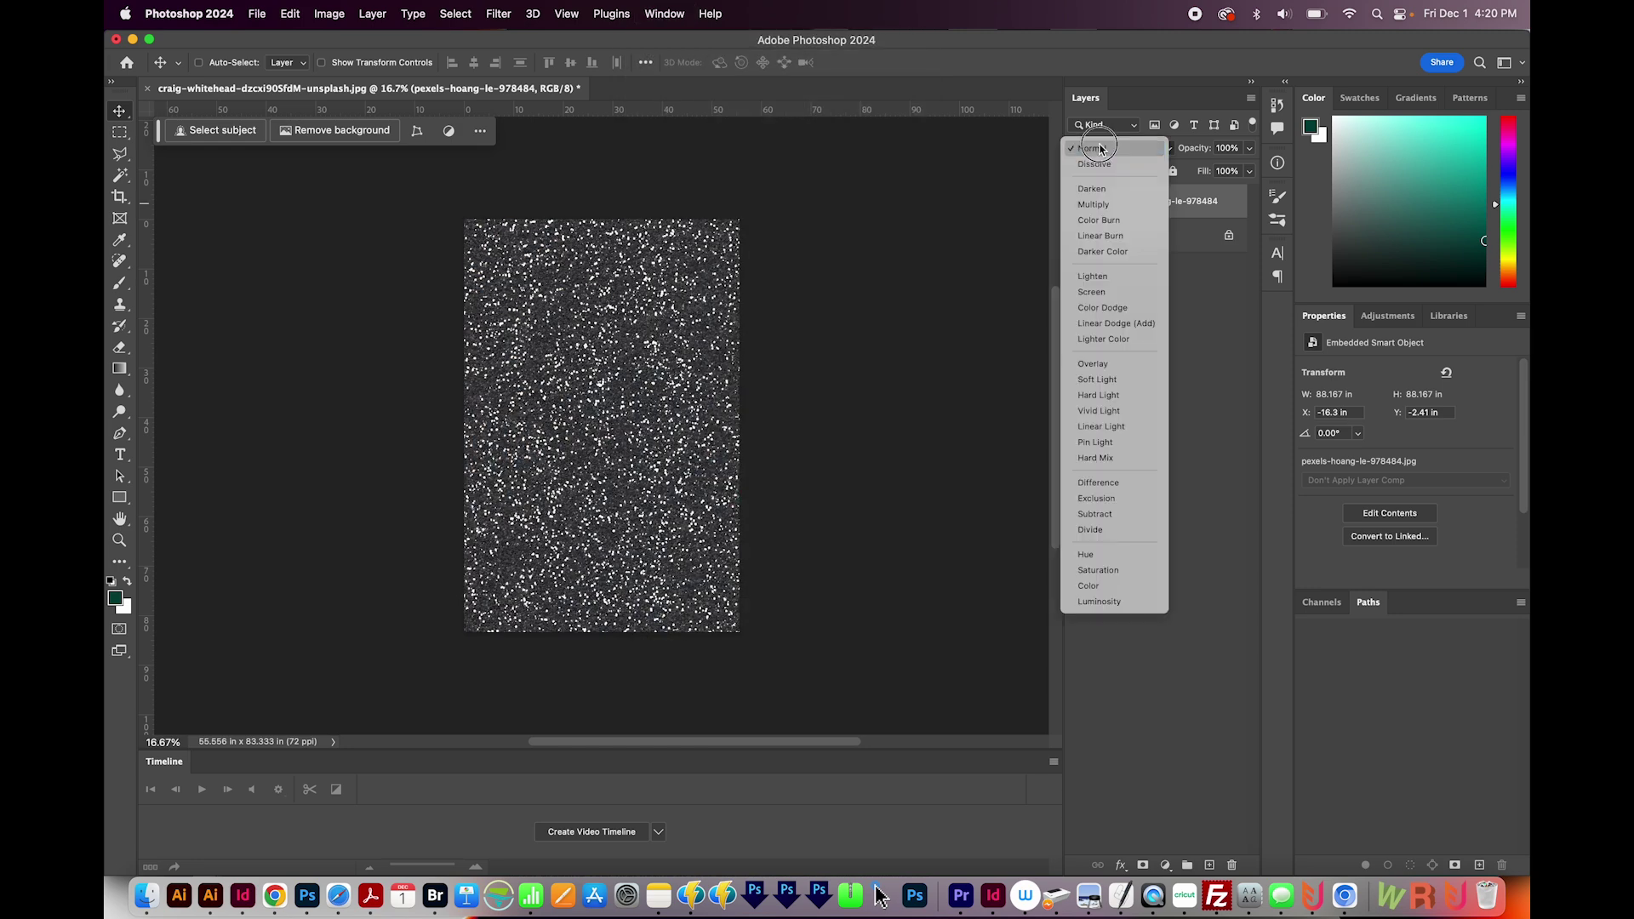
click(1104, 295)
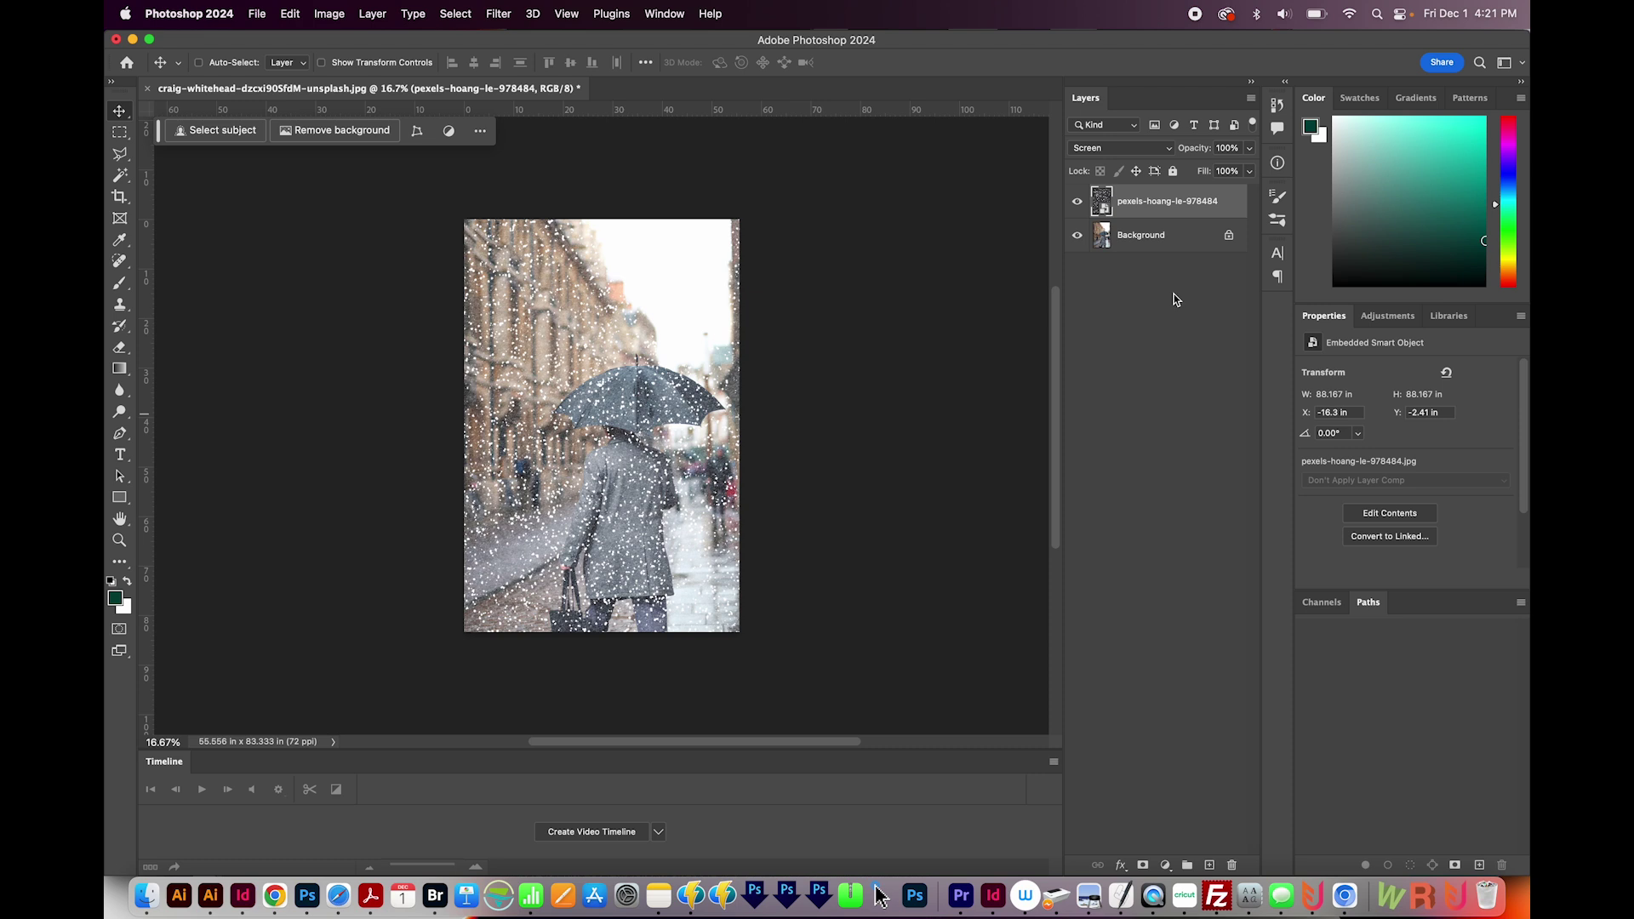
key(super+l)
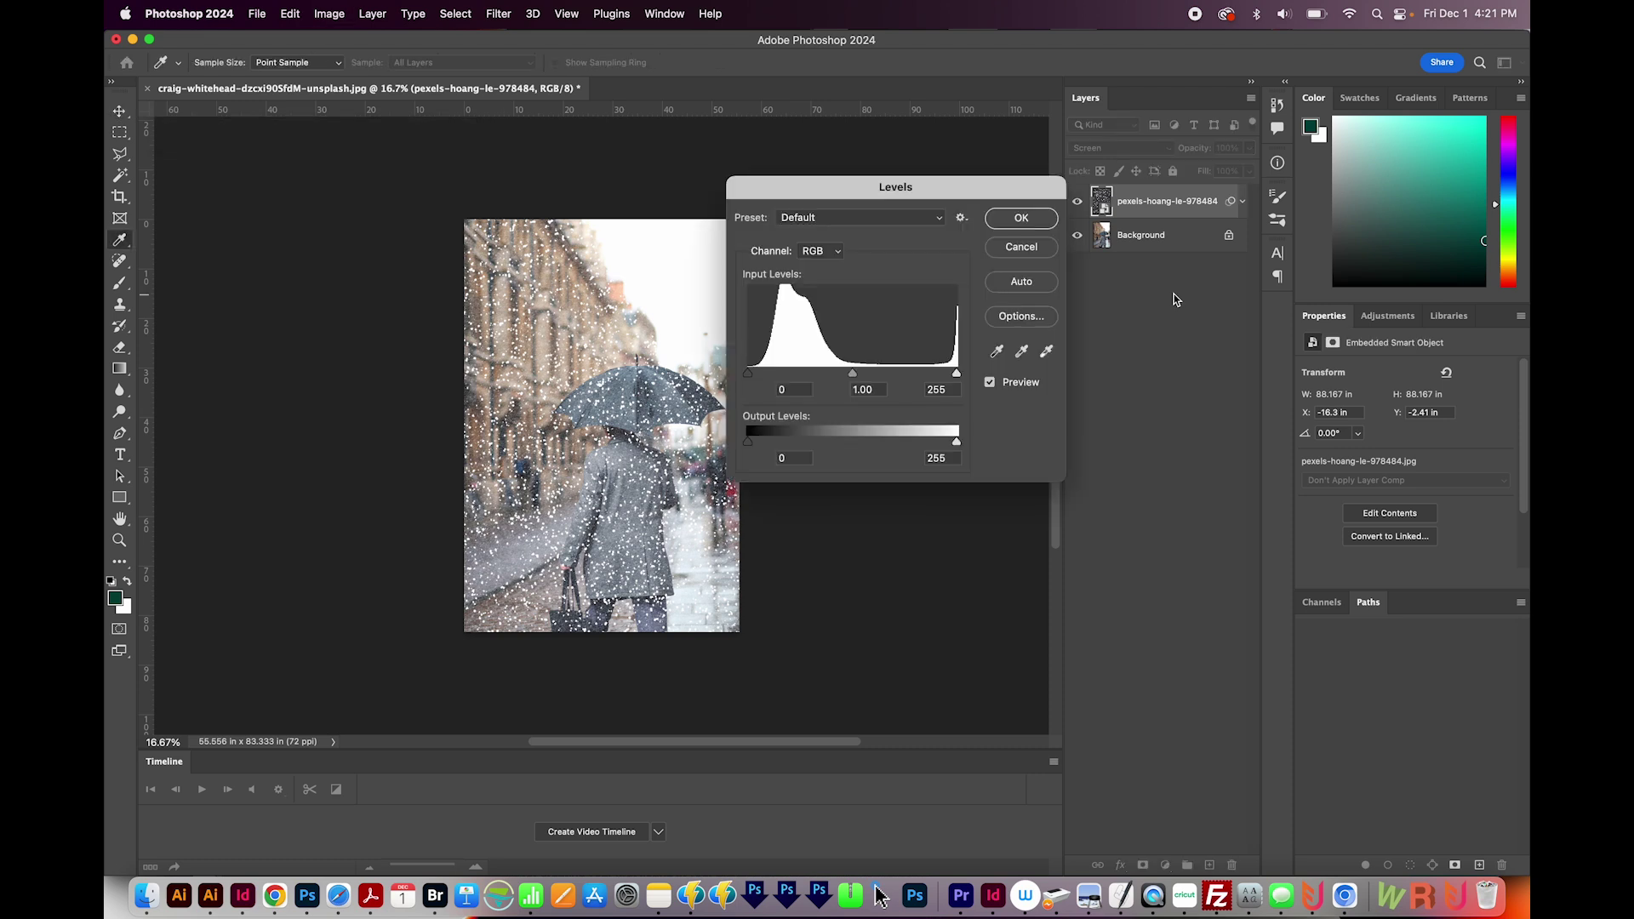
Apply a Levels smart filter with midtone input 0.08, then toggle layer visibility to compare
drag(852, 374, 945, 388)
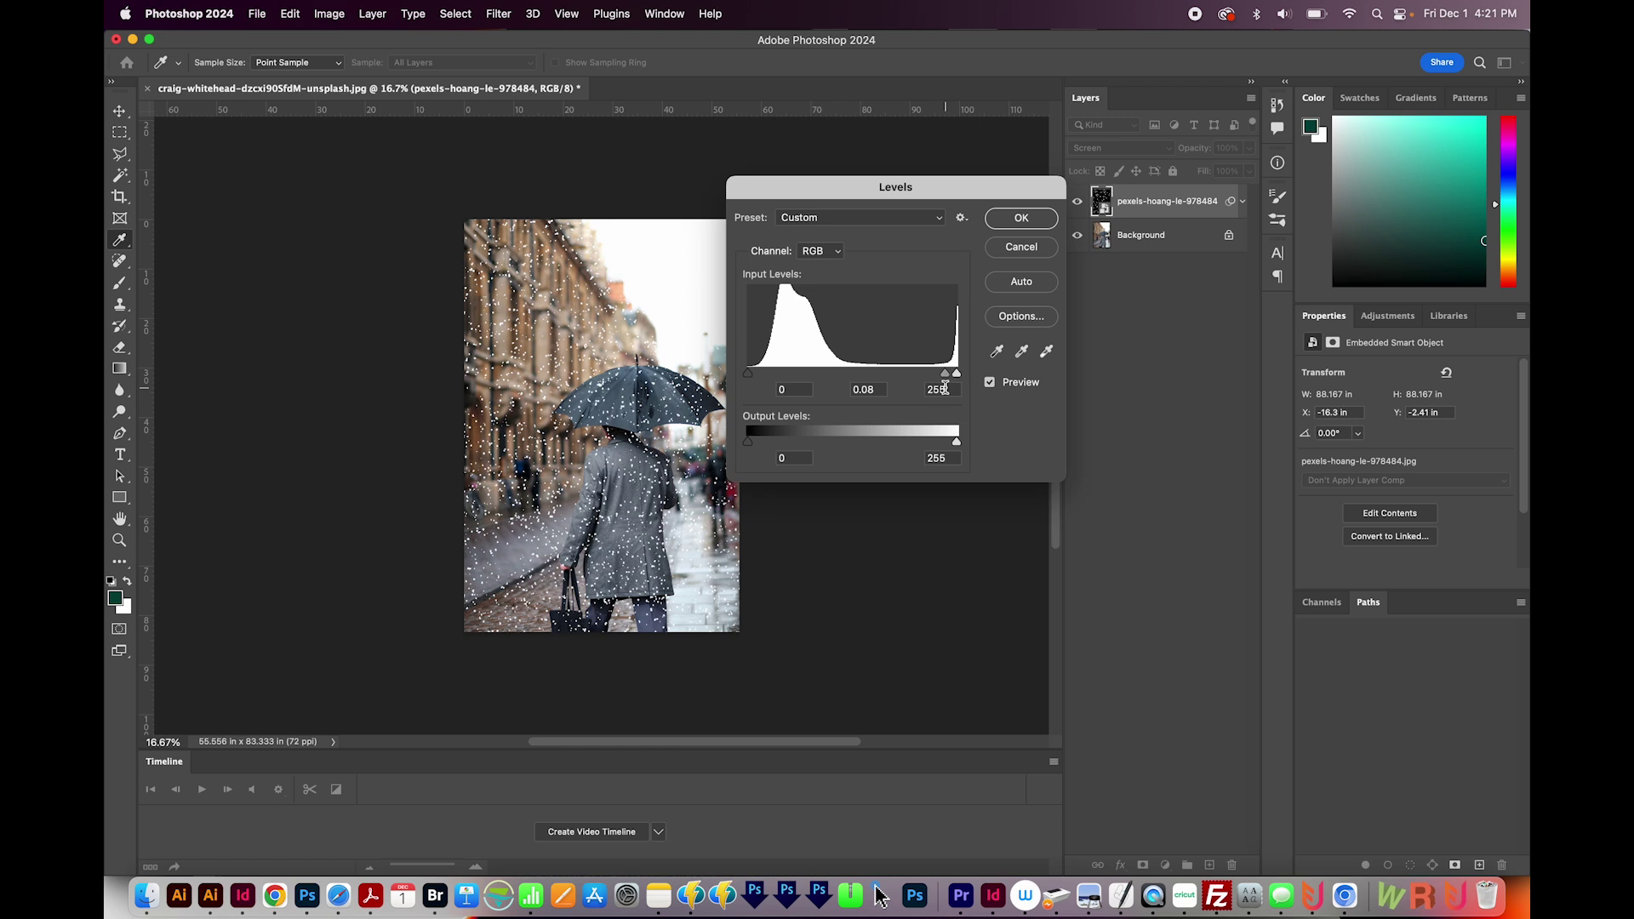
click(1030, 223)
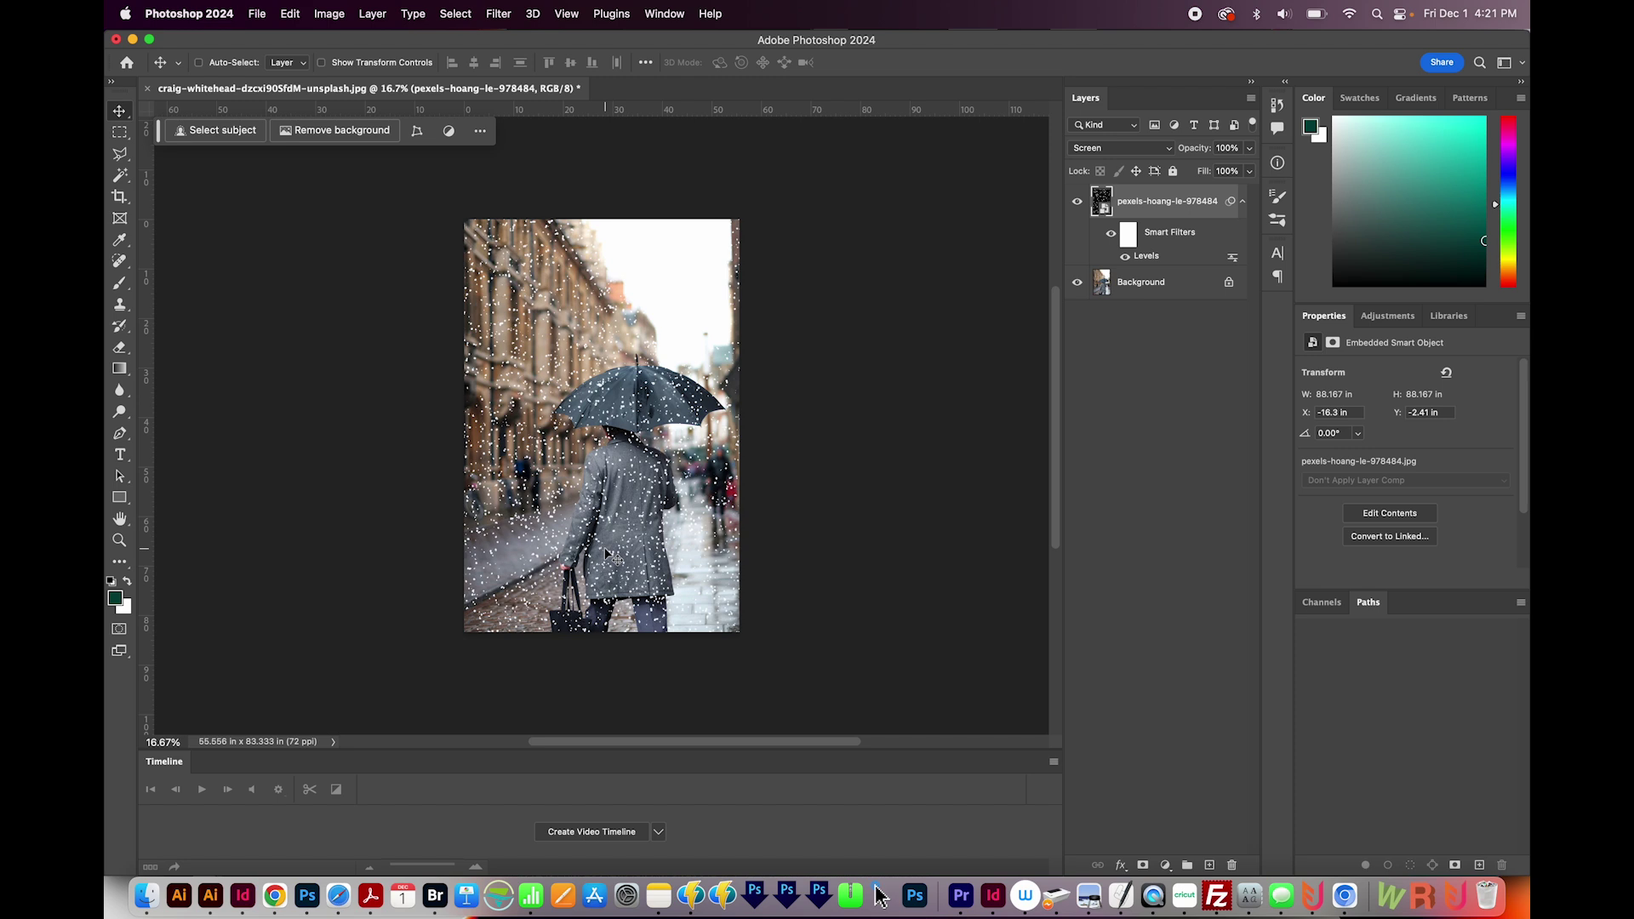
click(1077, 202)
click(1077, 203)
click(1076, 282)
click(1076, 284)
Apply Motion Blur to the rain layer with Distance 151 pixels and Angle about -73°
click(498, 13)
mouse_move(528, 232)
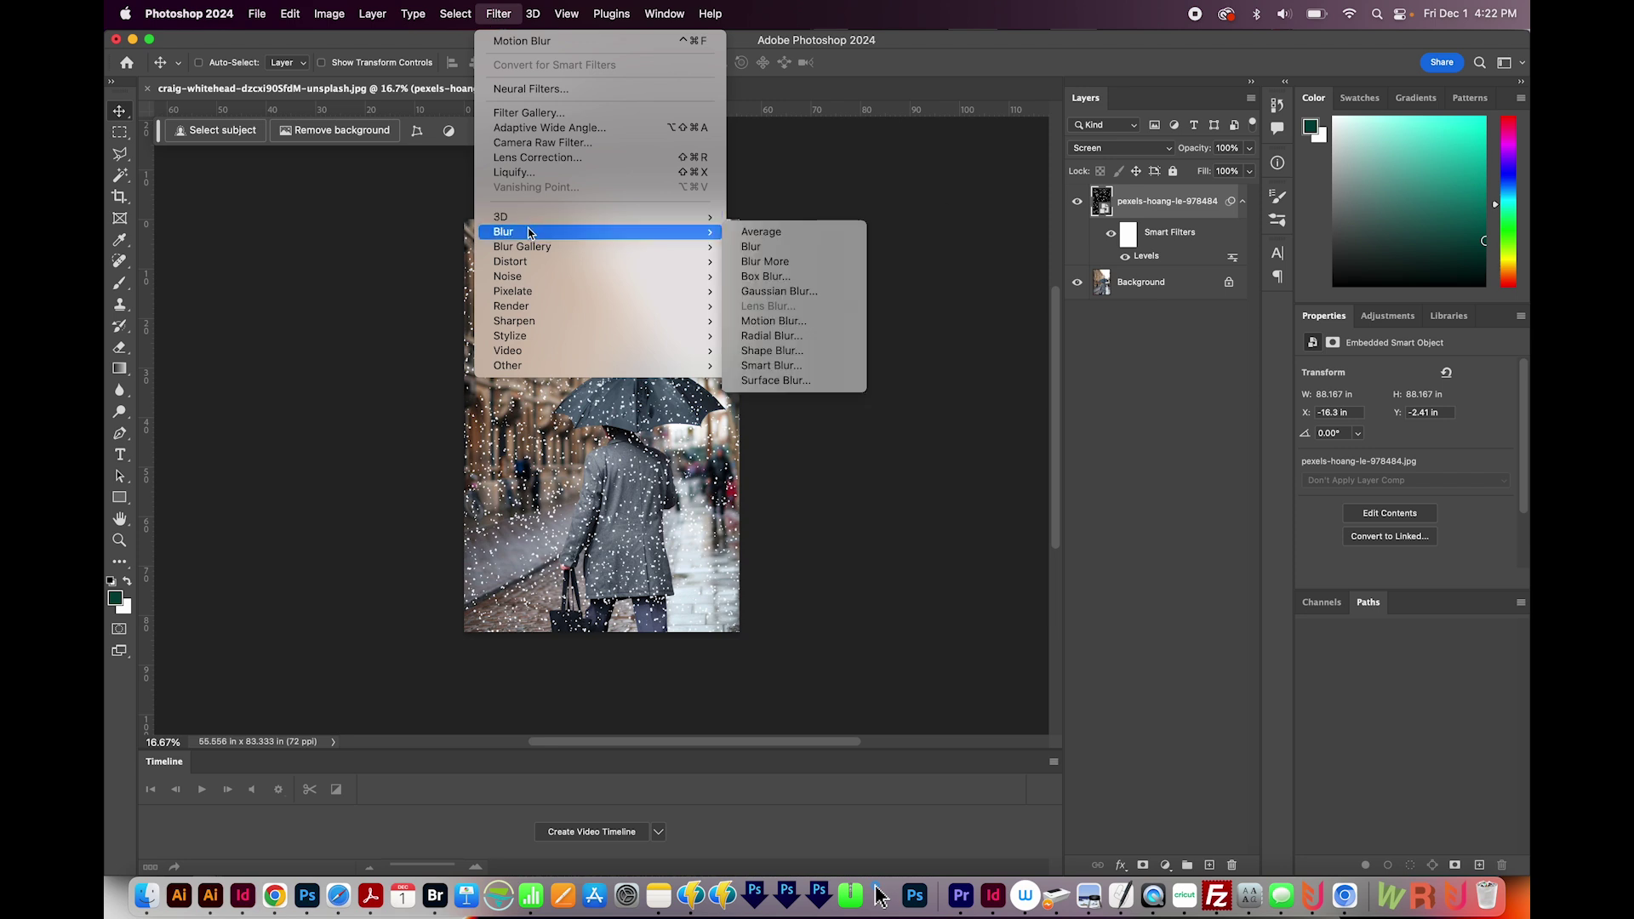
click(798, 326)
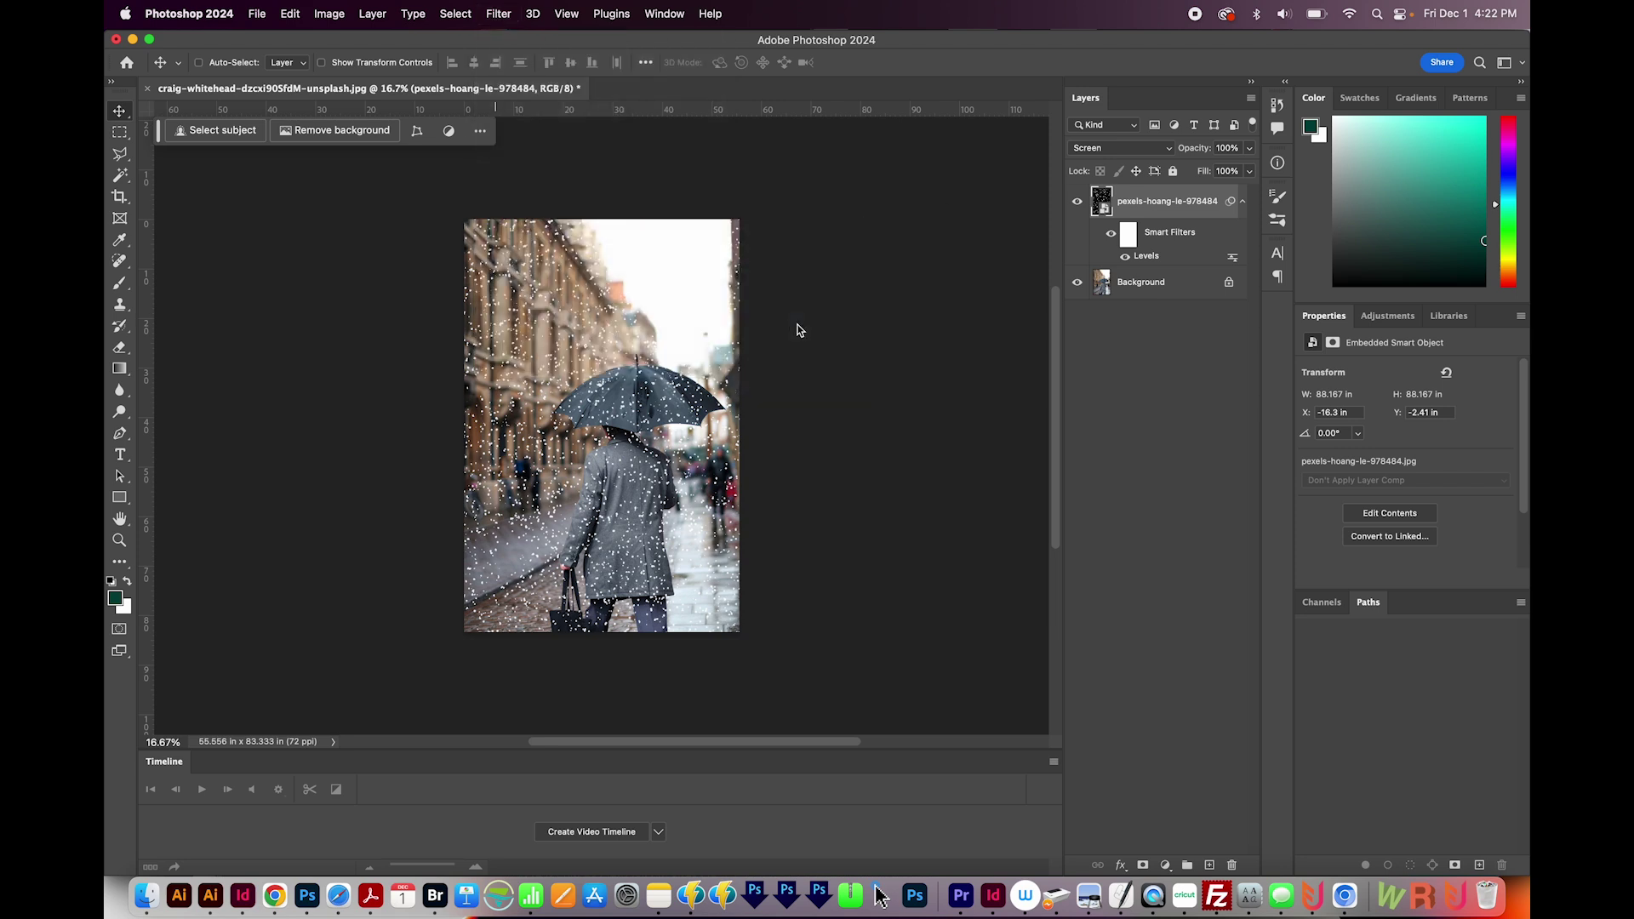
drag(791, 485, 841, 487)
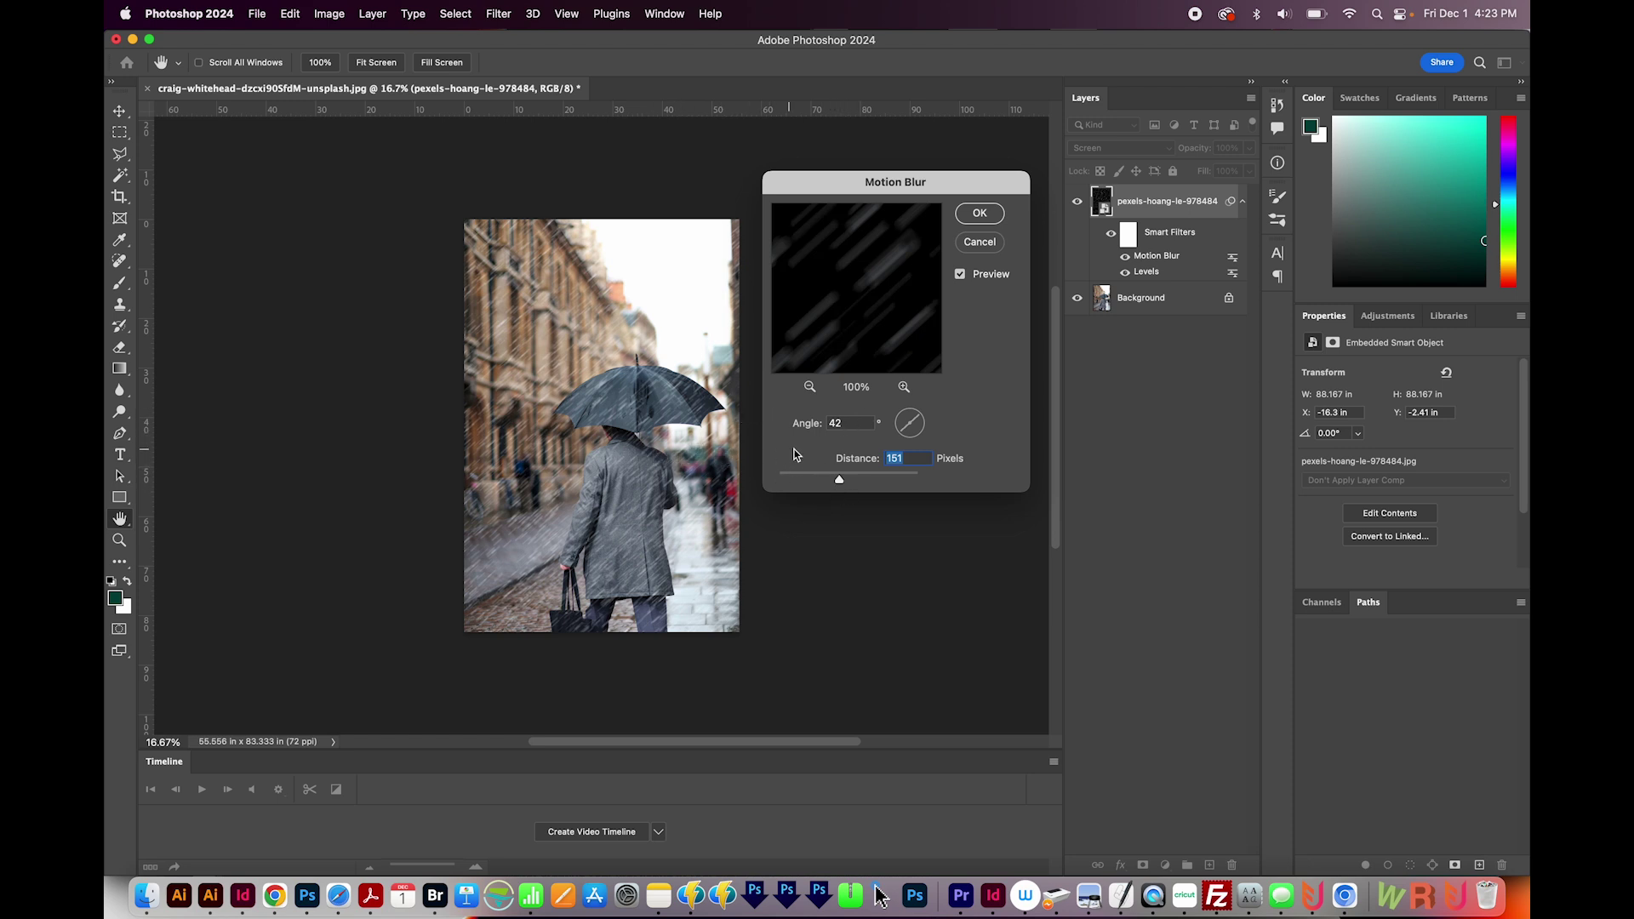
click(918, 424)
drag(919, 424, 910, 421)
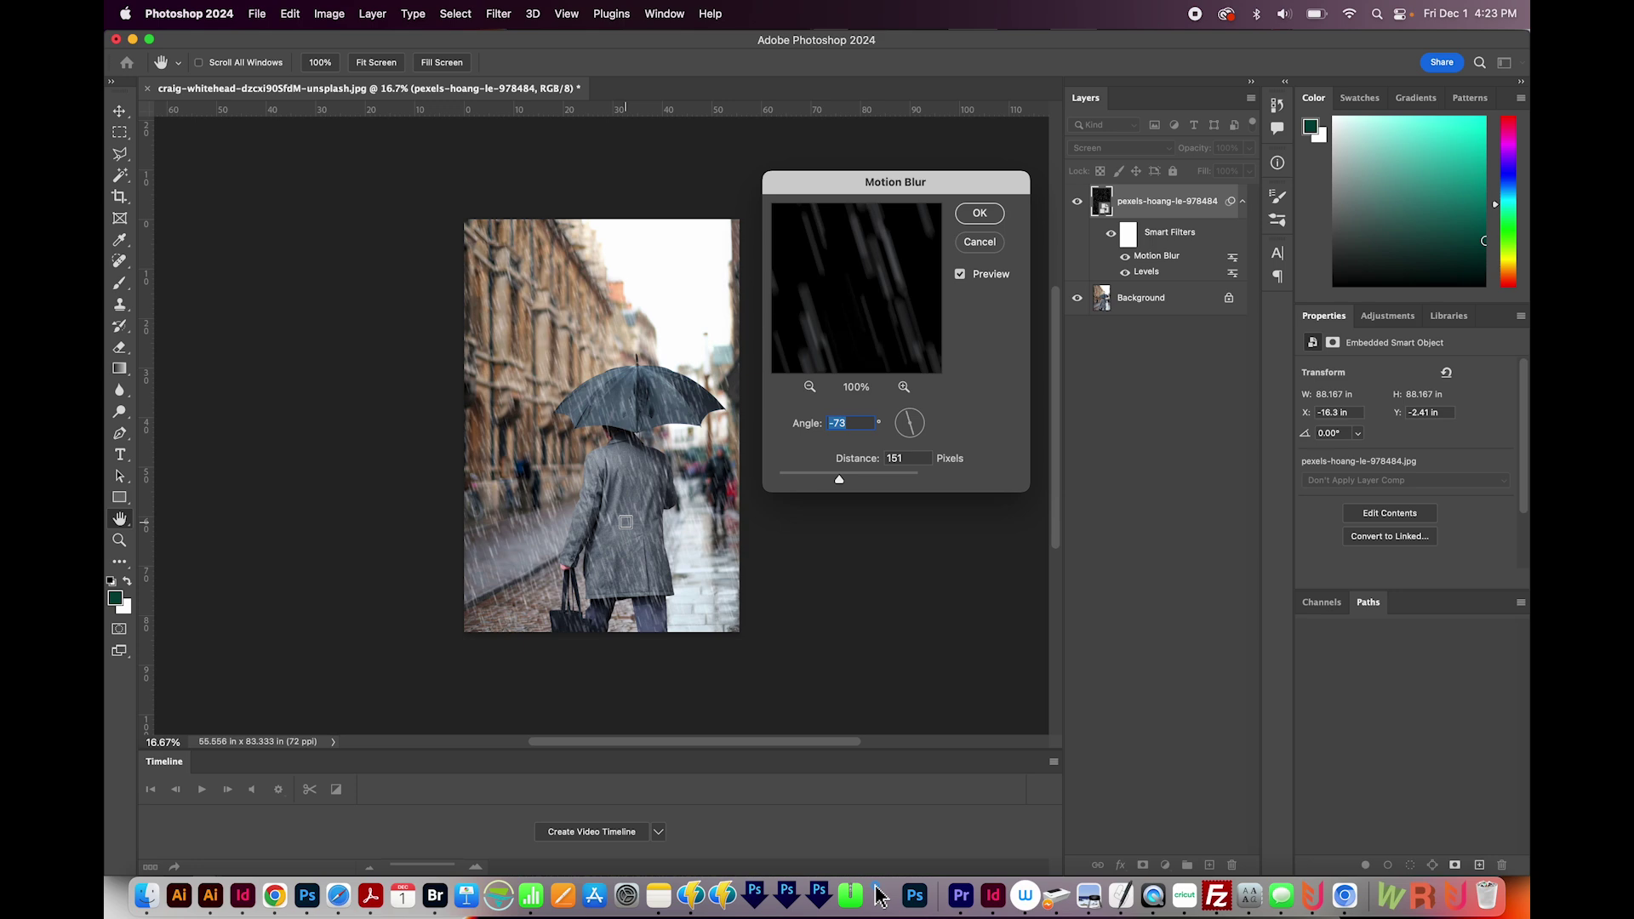
click(987, 217)
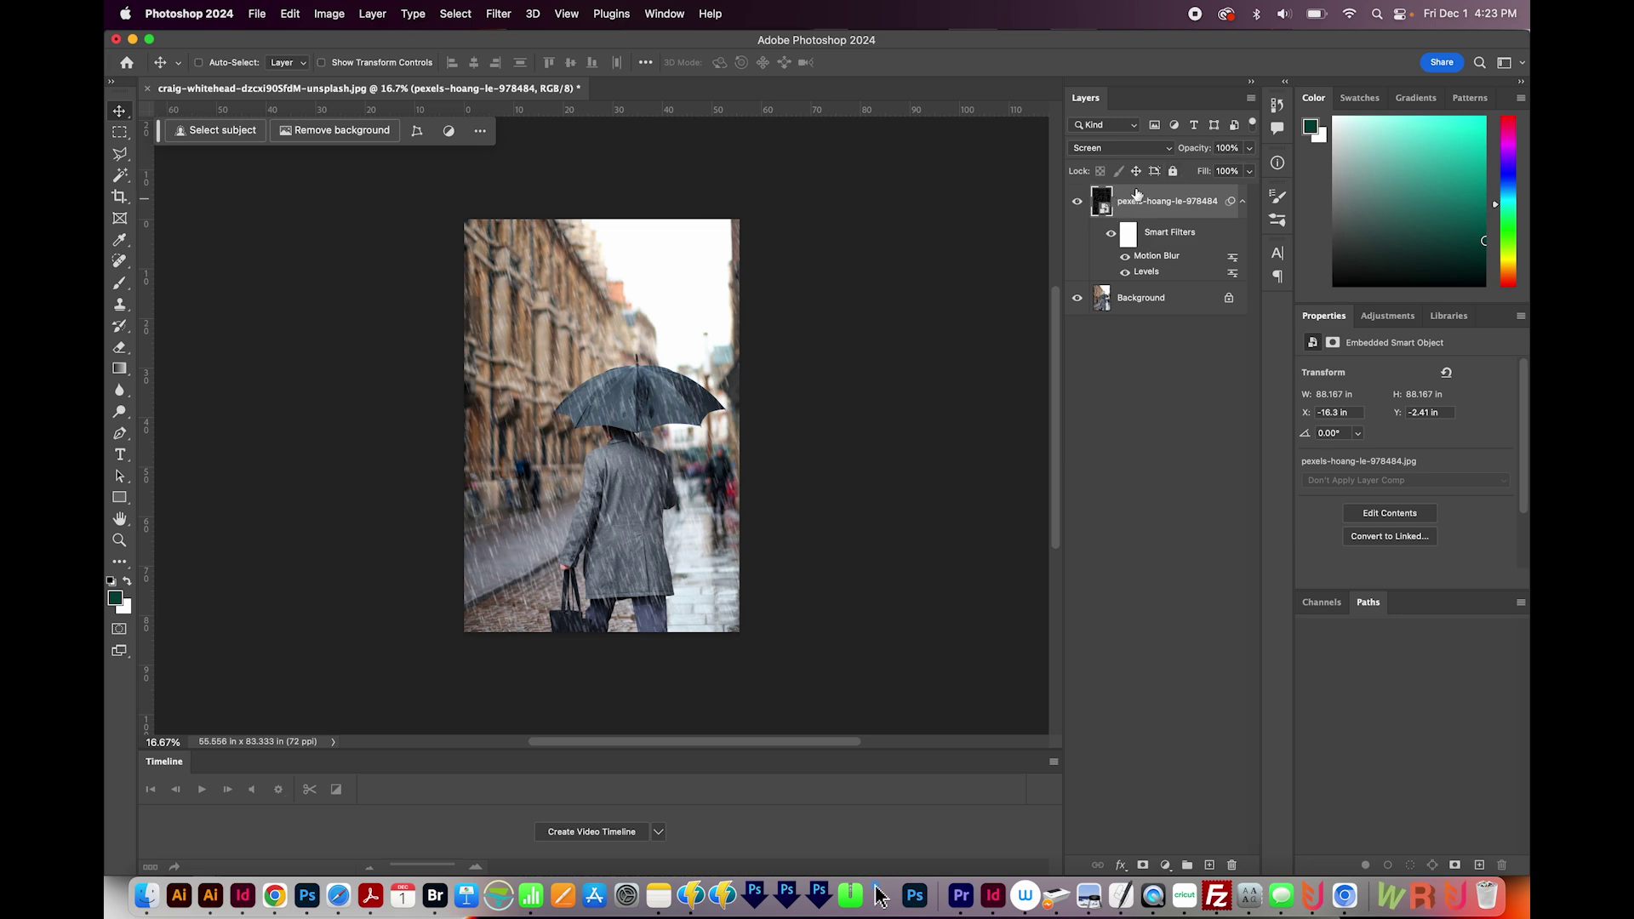
Set the rain layer's opacity to 80%
click(1228, 147)
text(80)
click(662, 505)
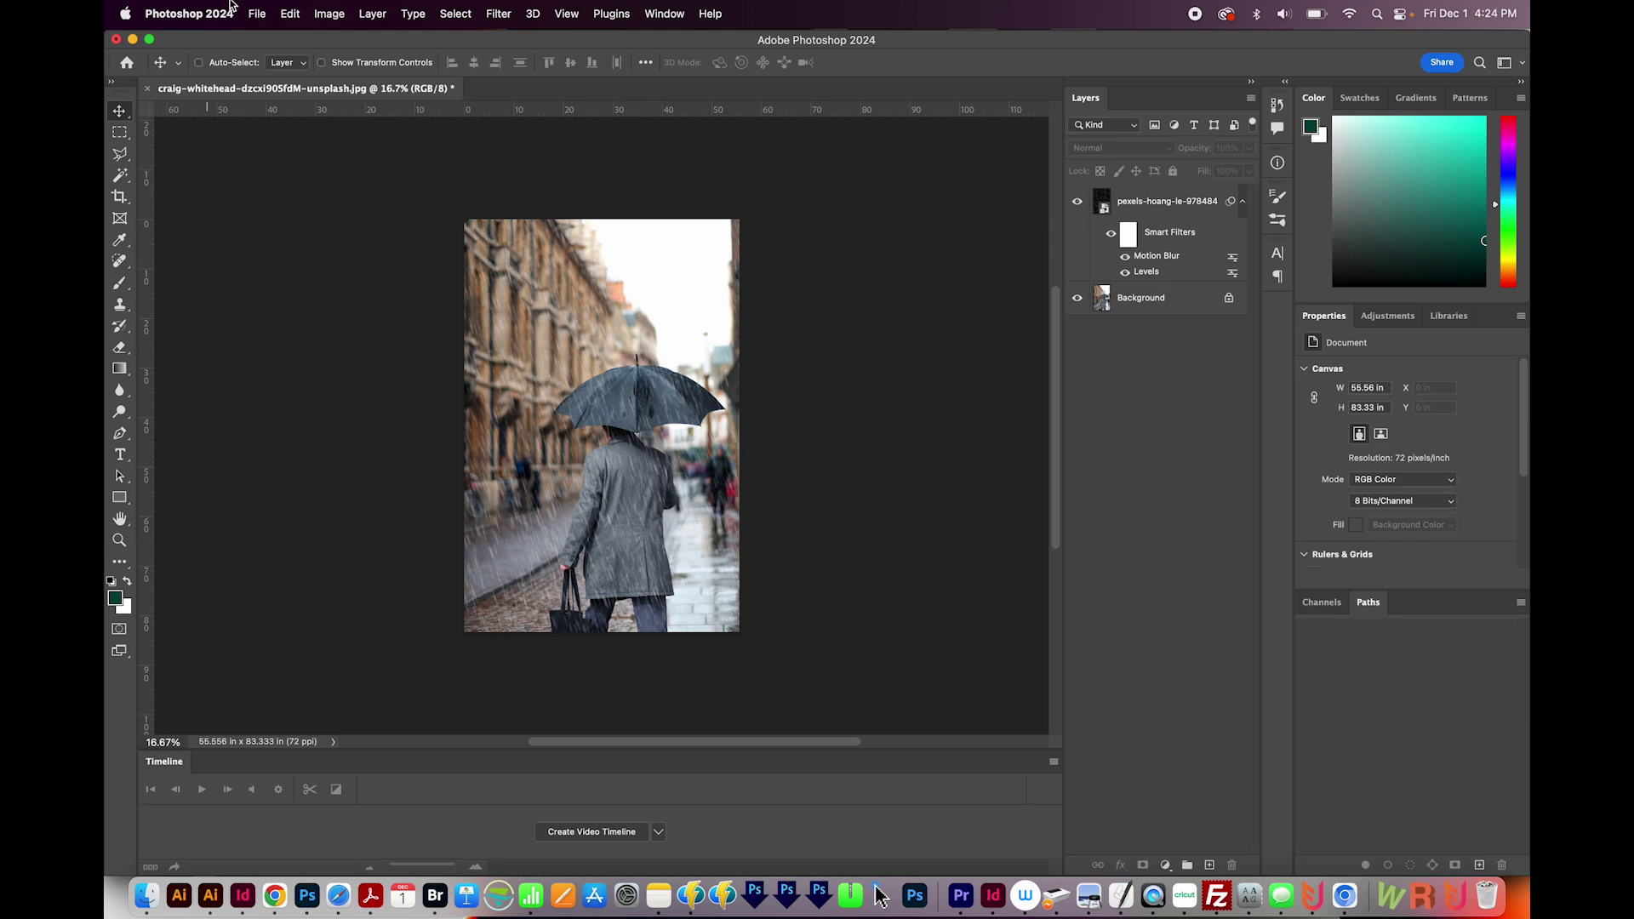
Save the document as Rain.psd in Photoshop format with maximum compatibility
click(261, 15)
click(322, 201)
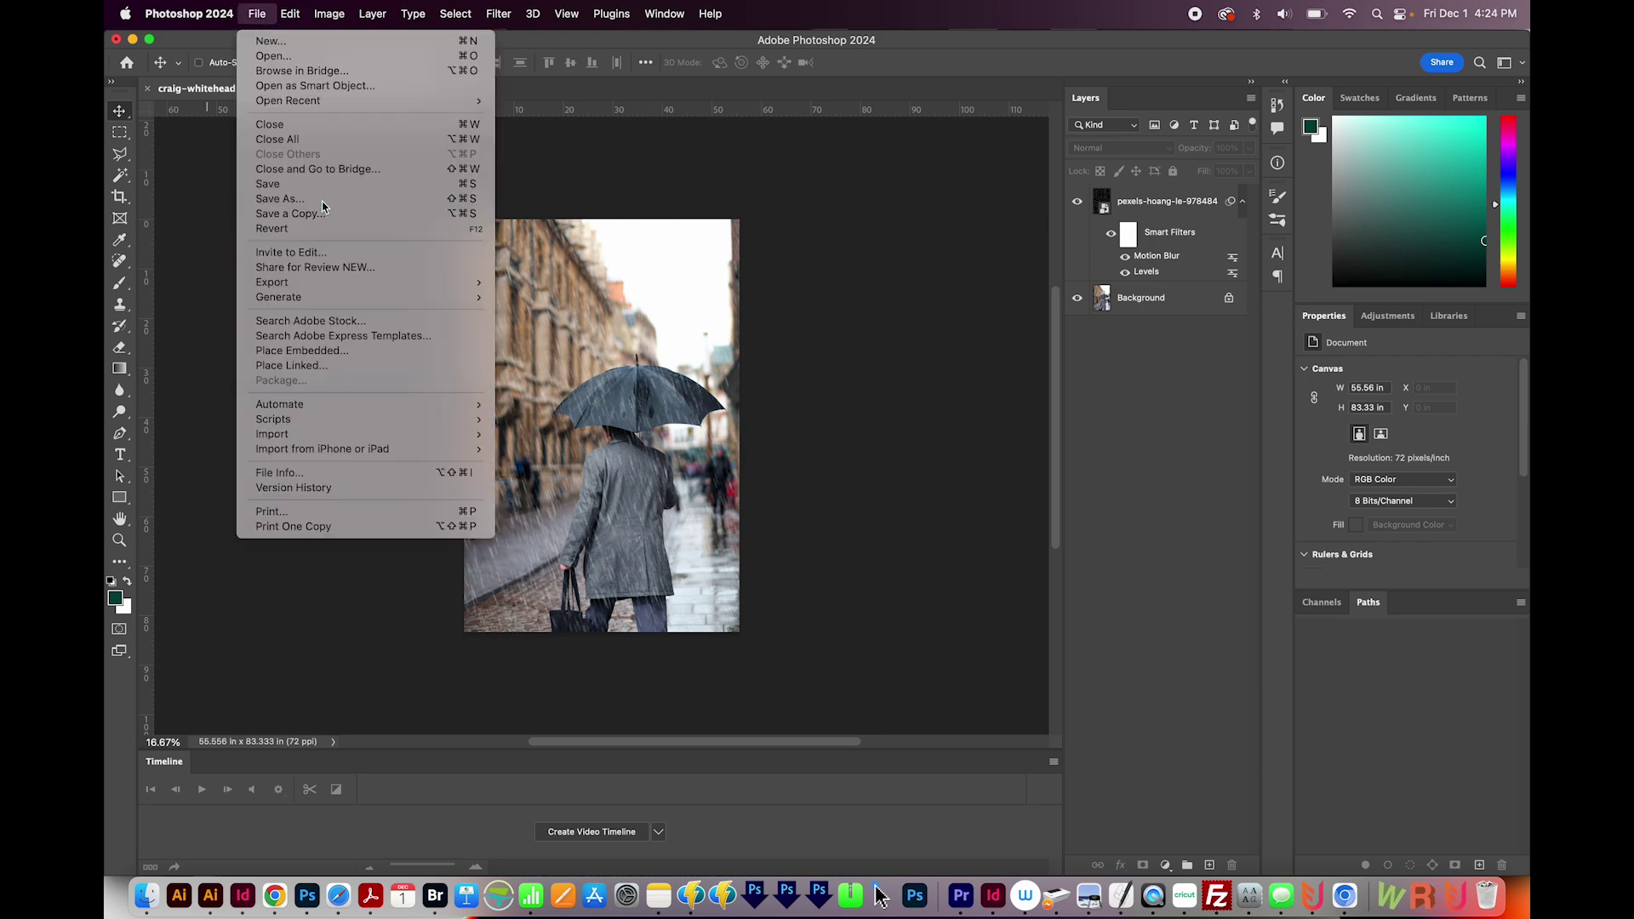
text(Rain)
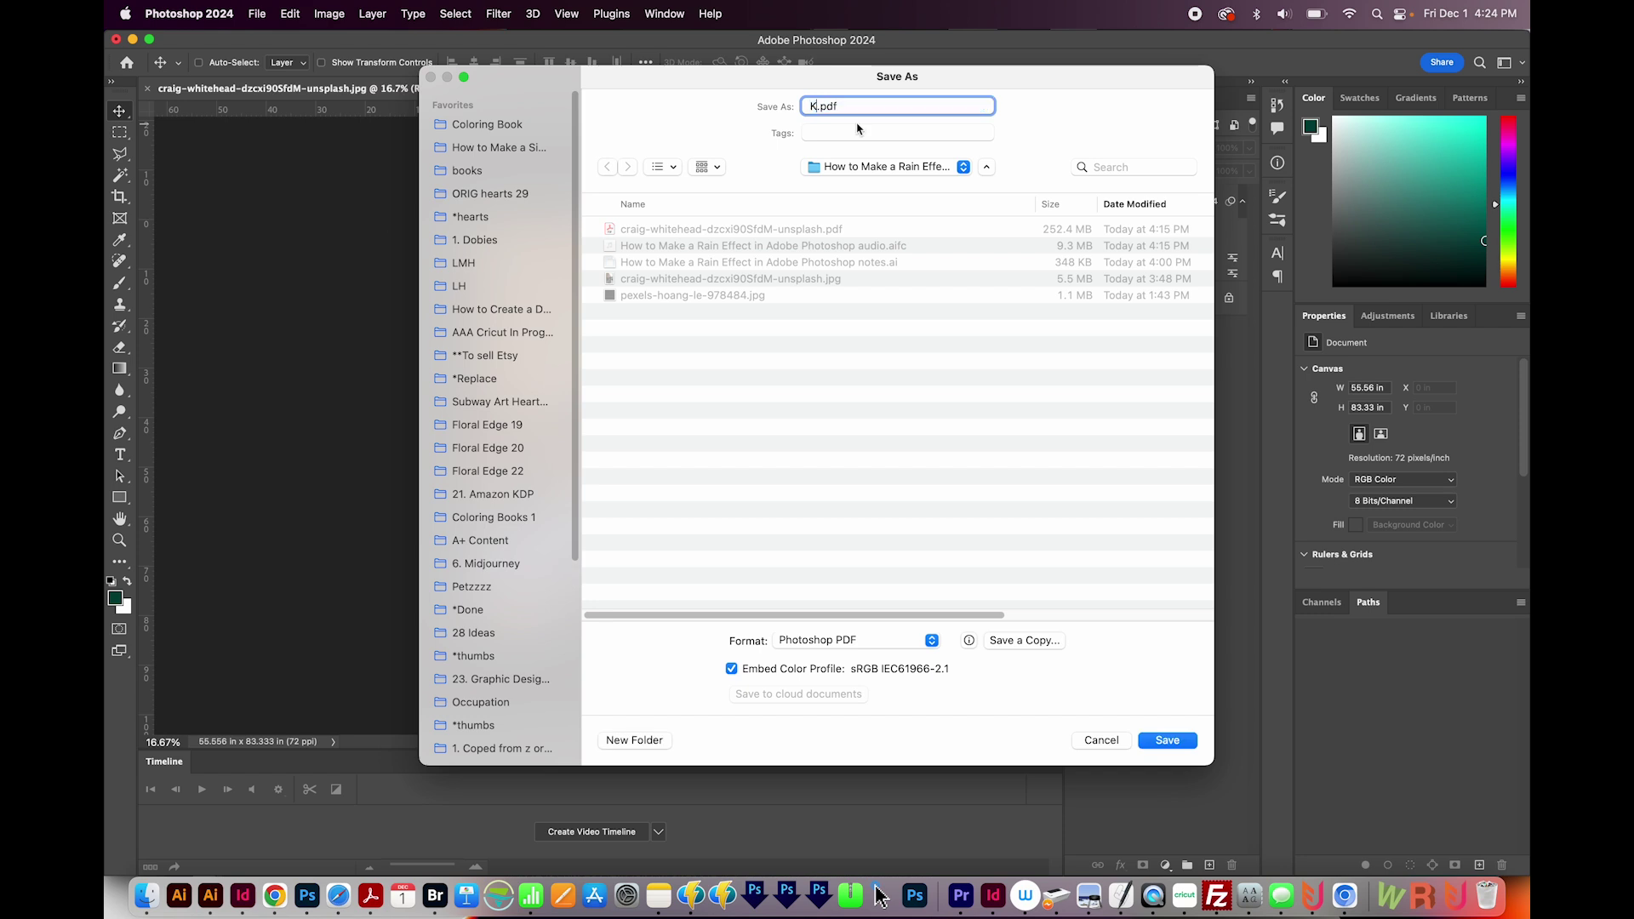
click(889, 644)
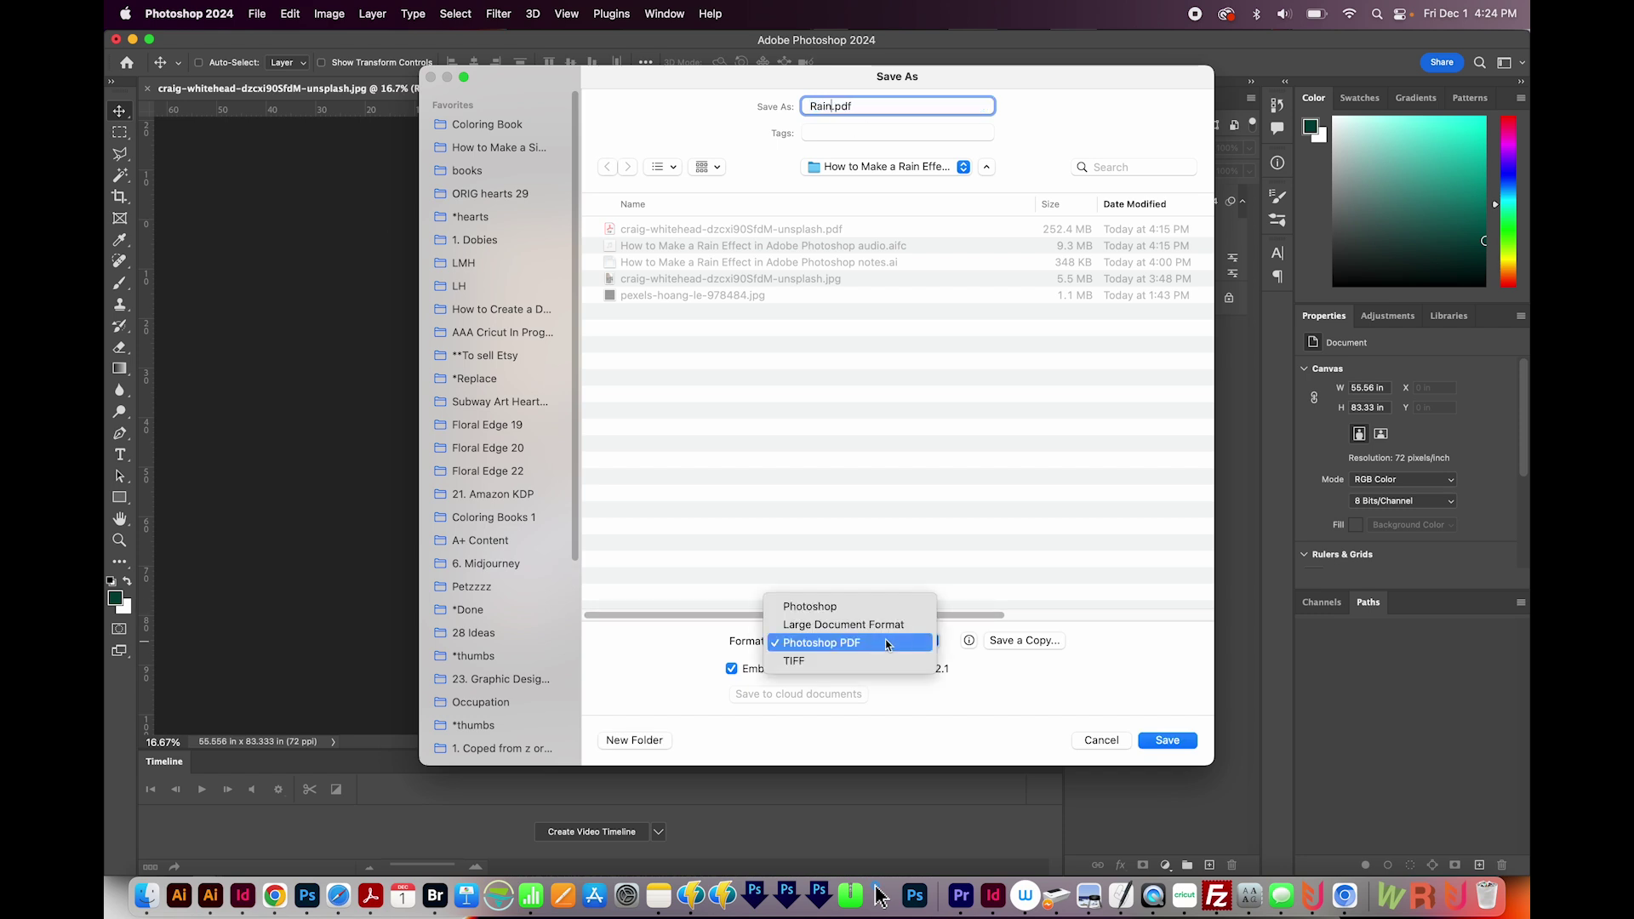
click(892, 606)
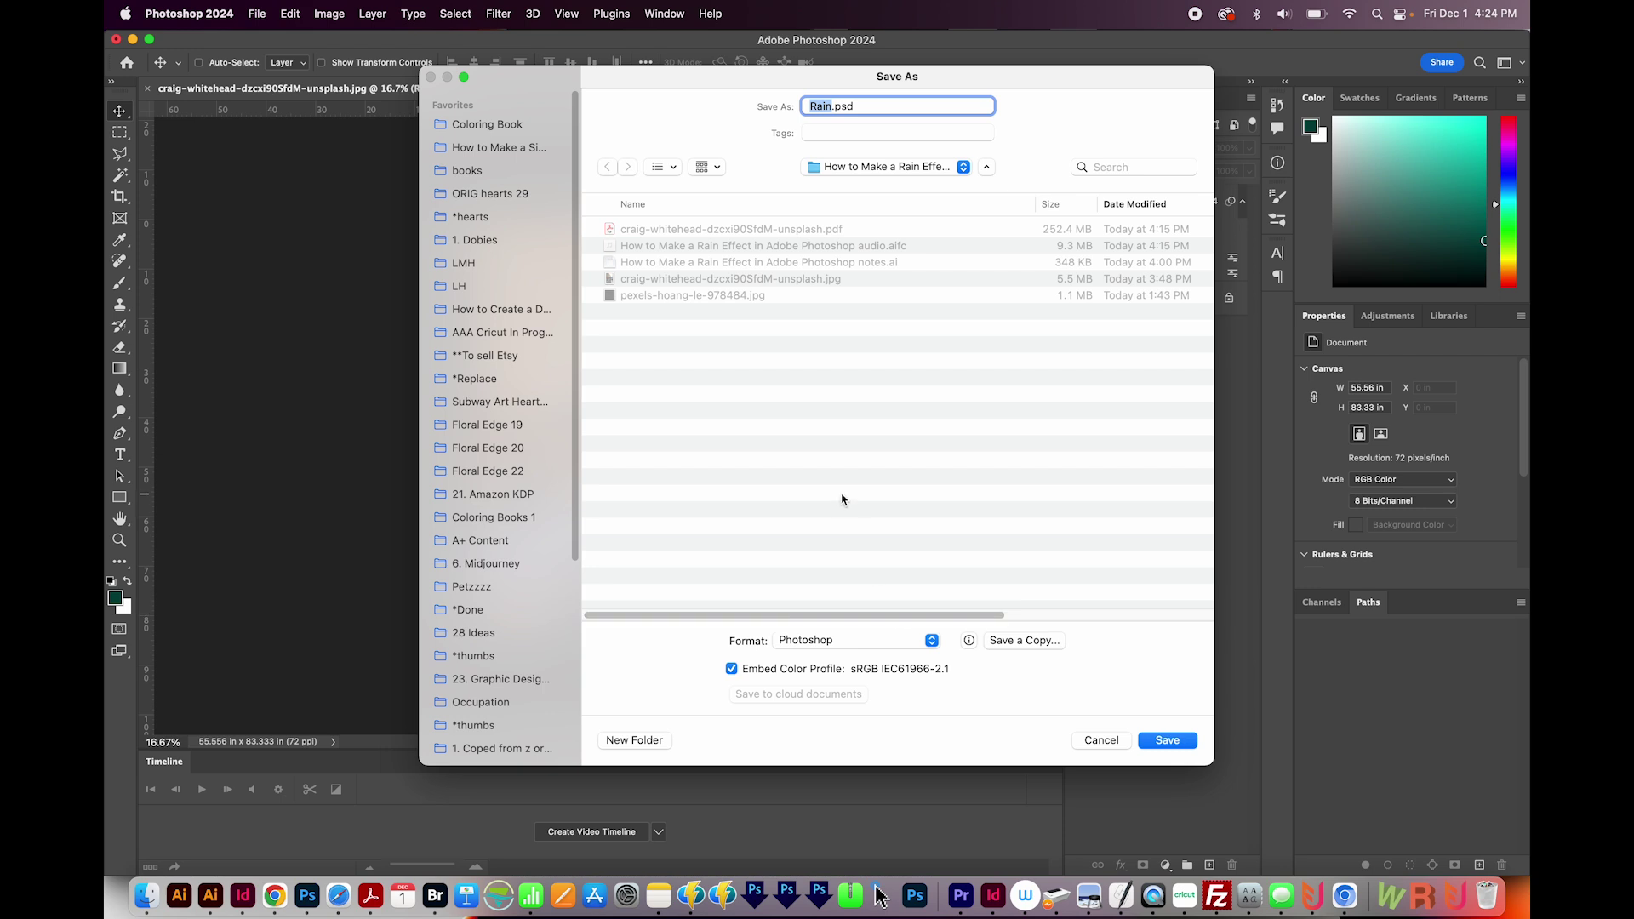
click(1179, 748)
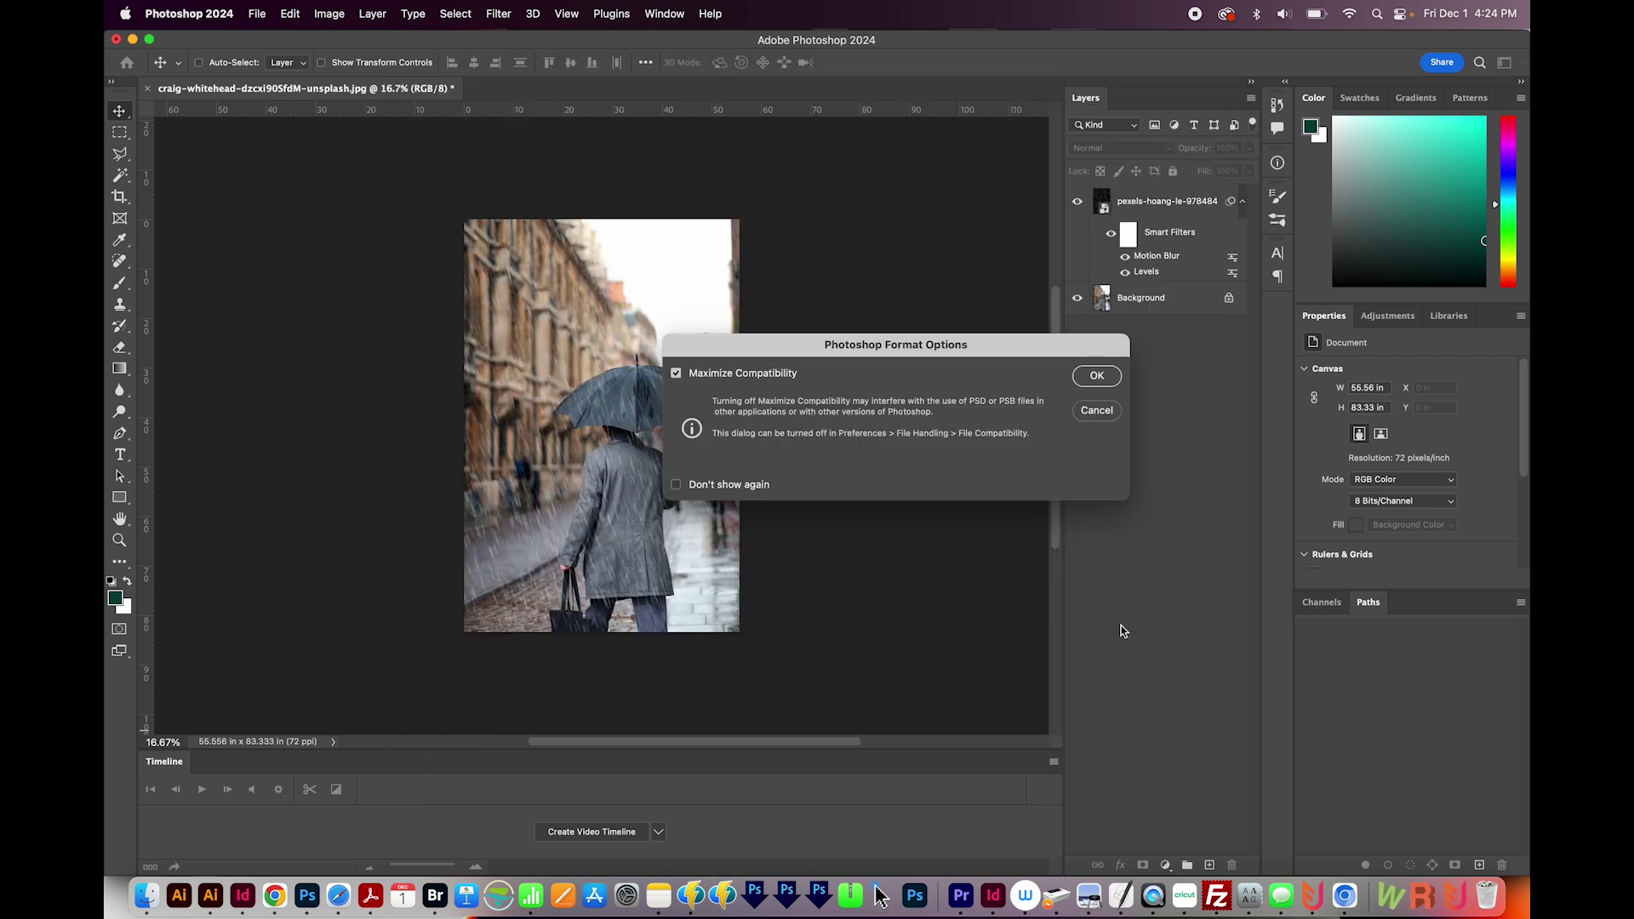
click(1097, 377)
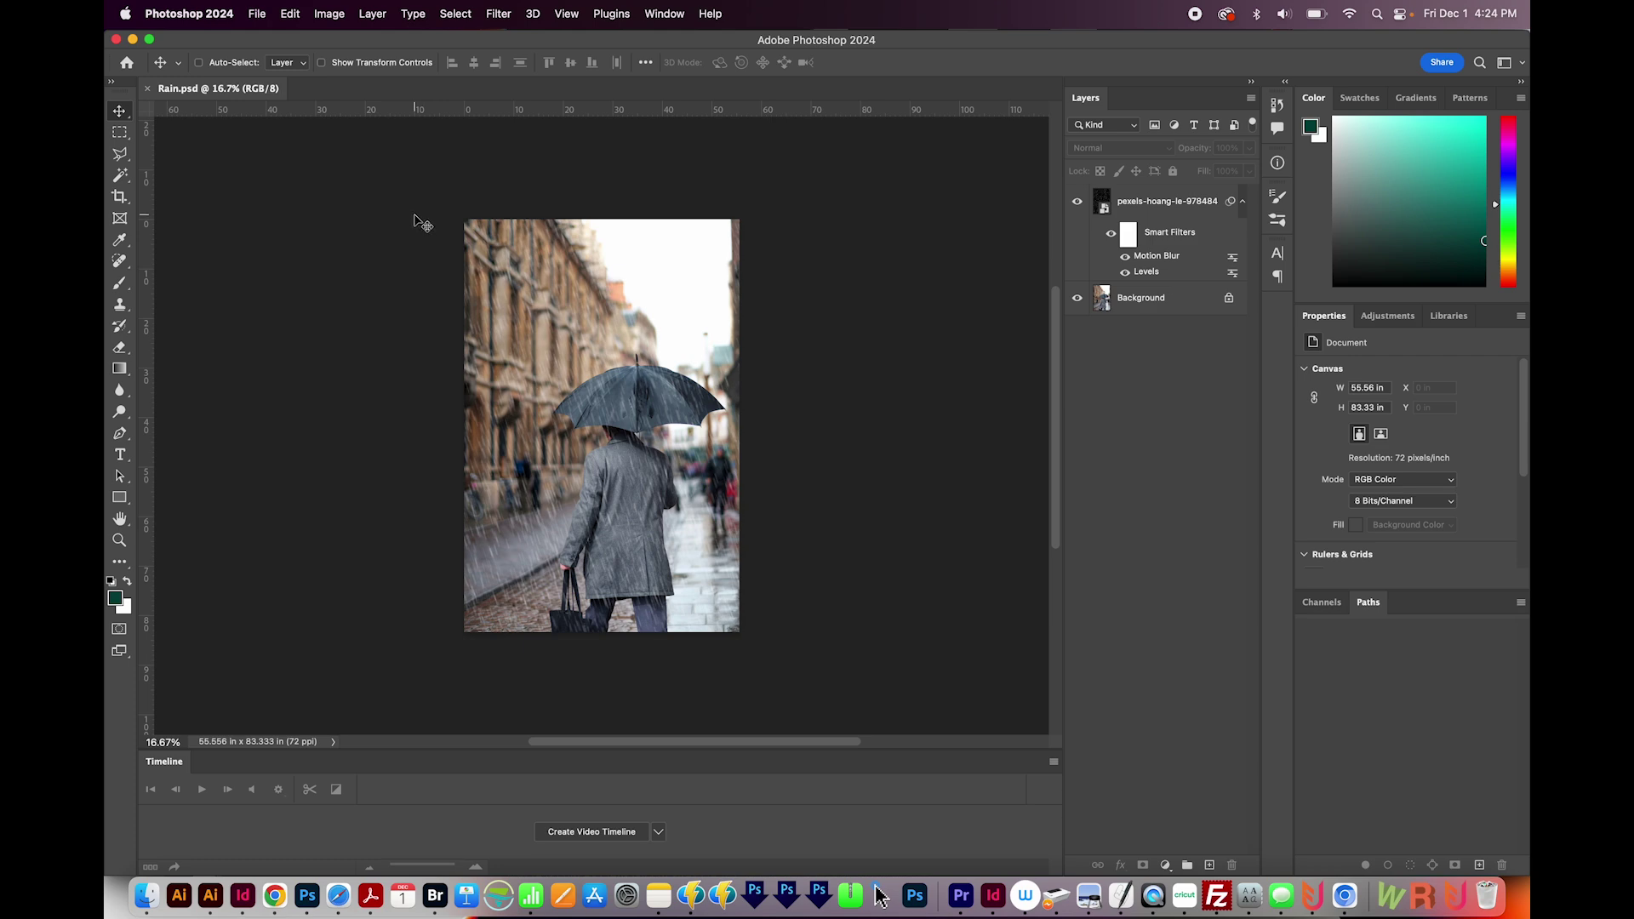
click(256, 14)
Export As a JPG 1000 px wide (1000 × 1500) named Rain
mouse_move(352, 285)
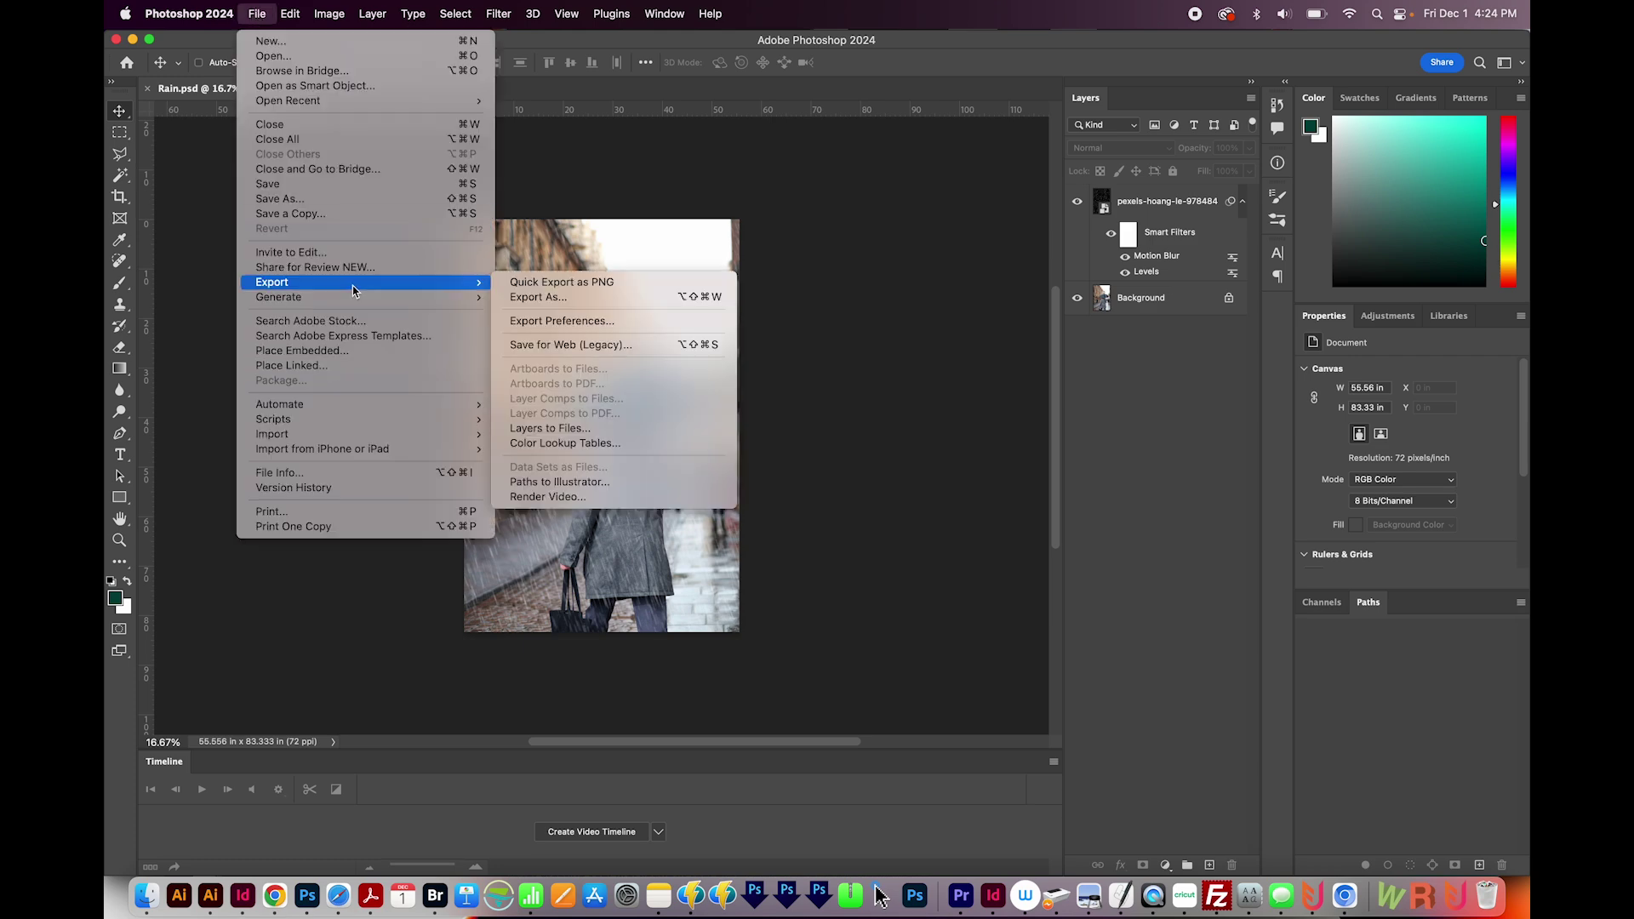
click(534, 297)
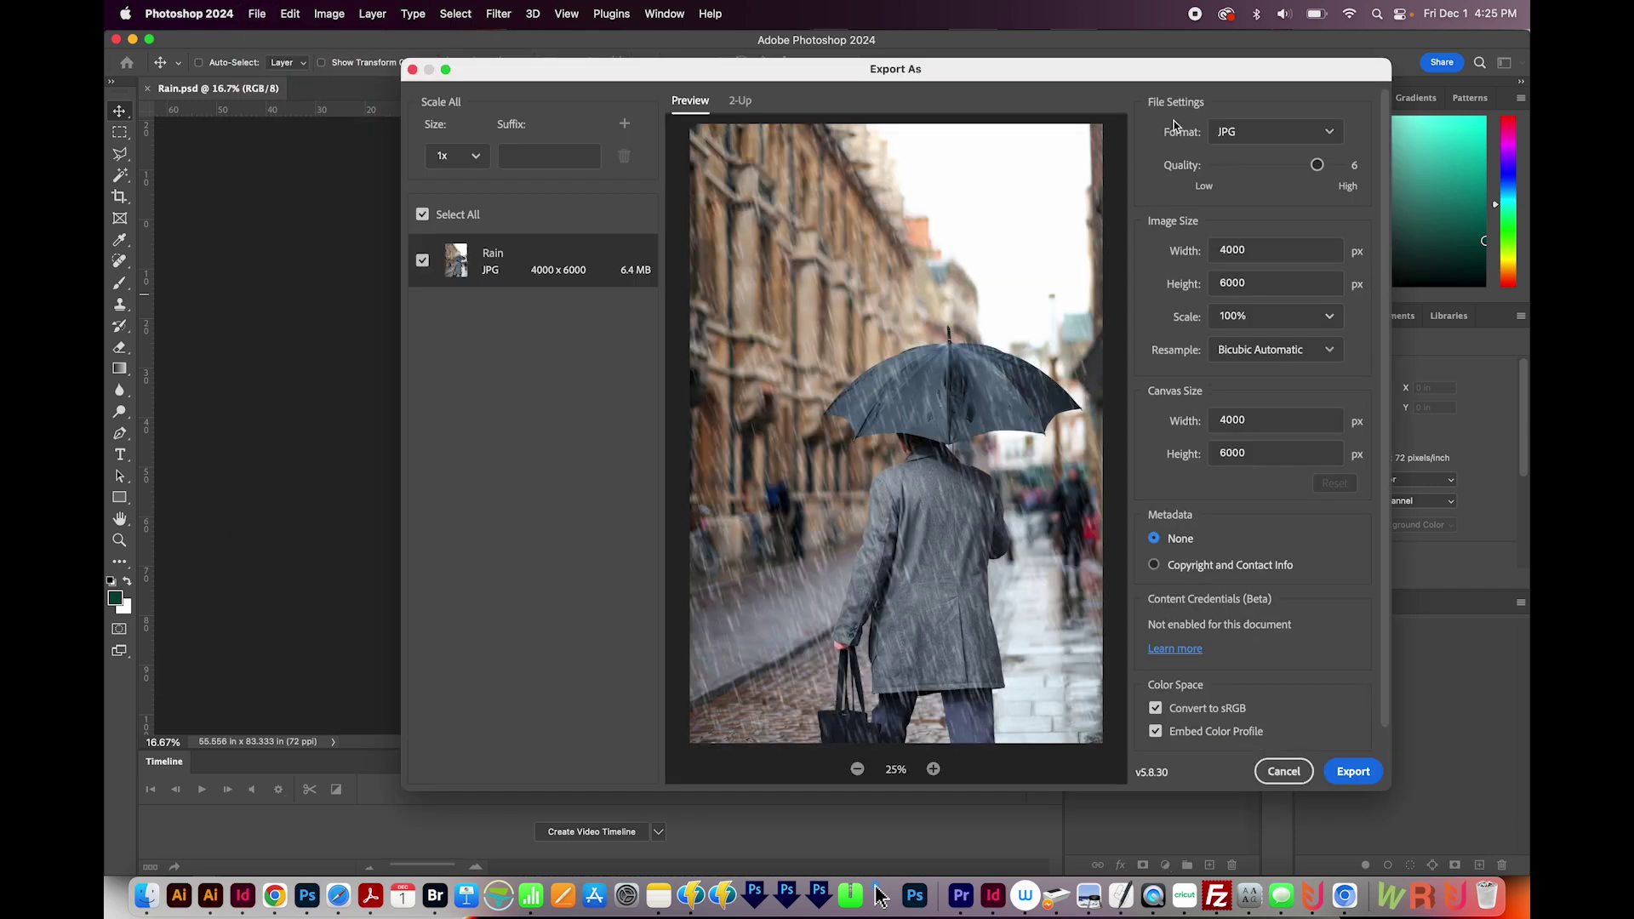
double_click(1268, 249)
text(1000)
key(Tab)
click(1345, 773)
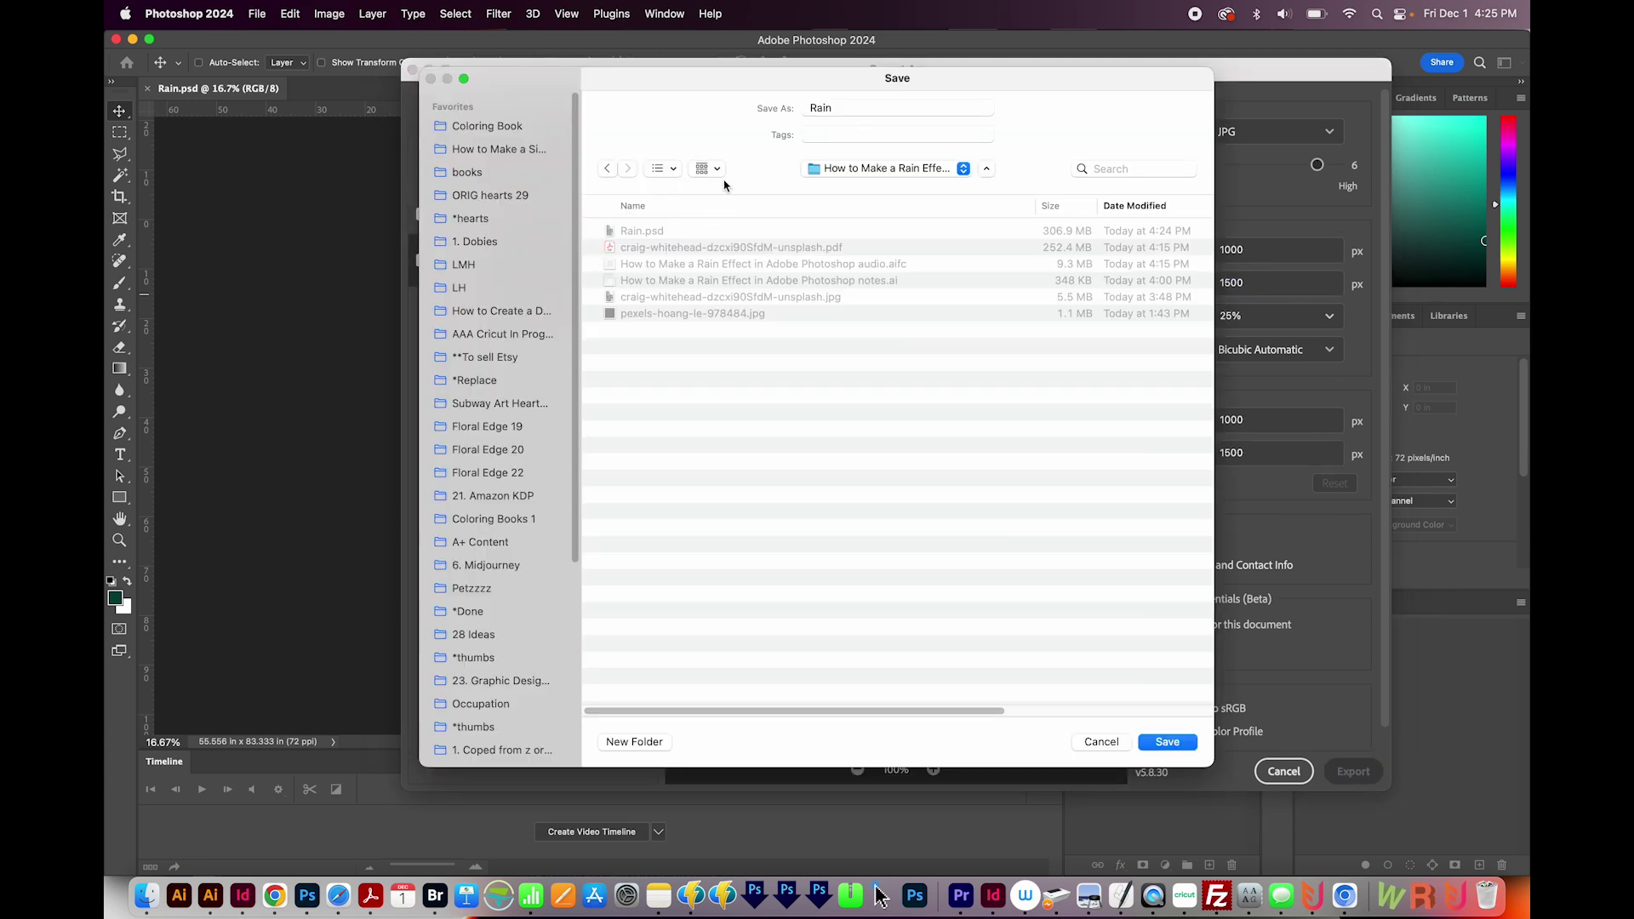
click(1195, 746)
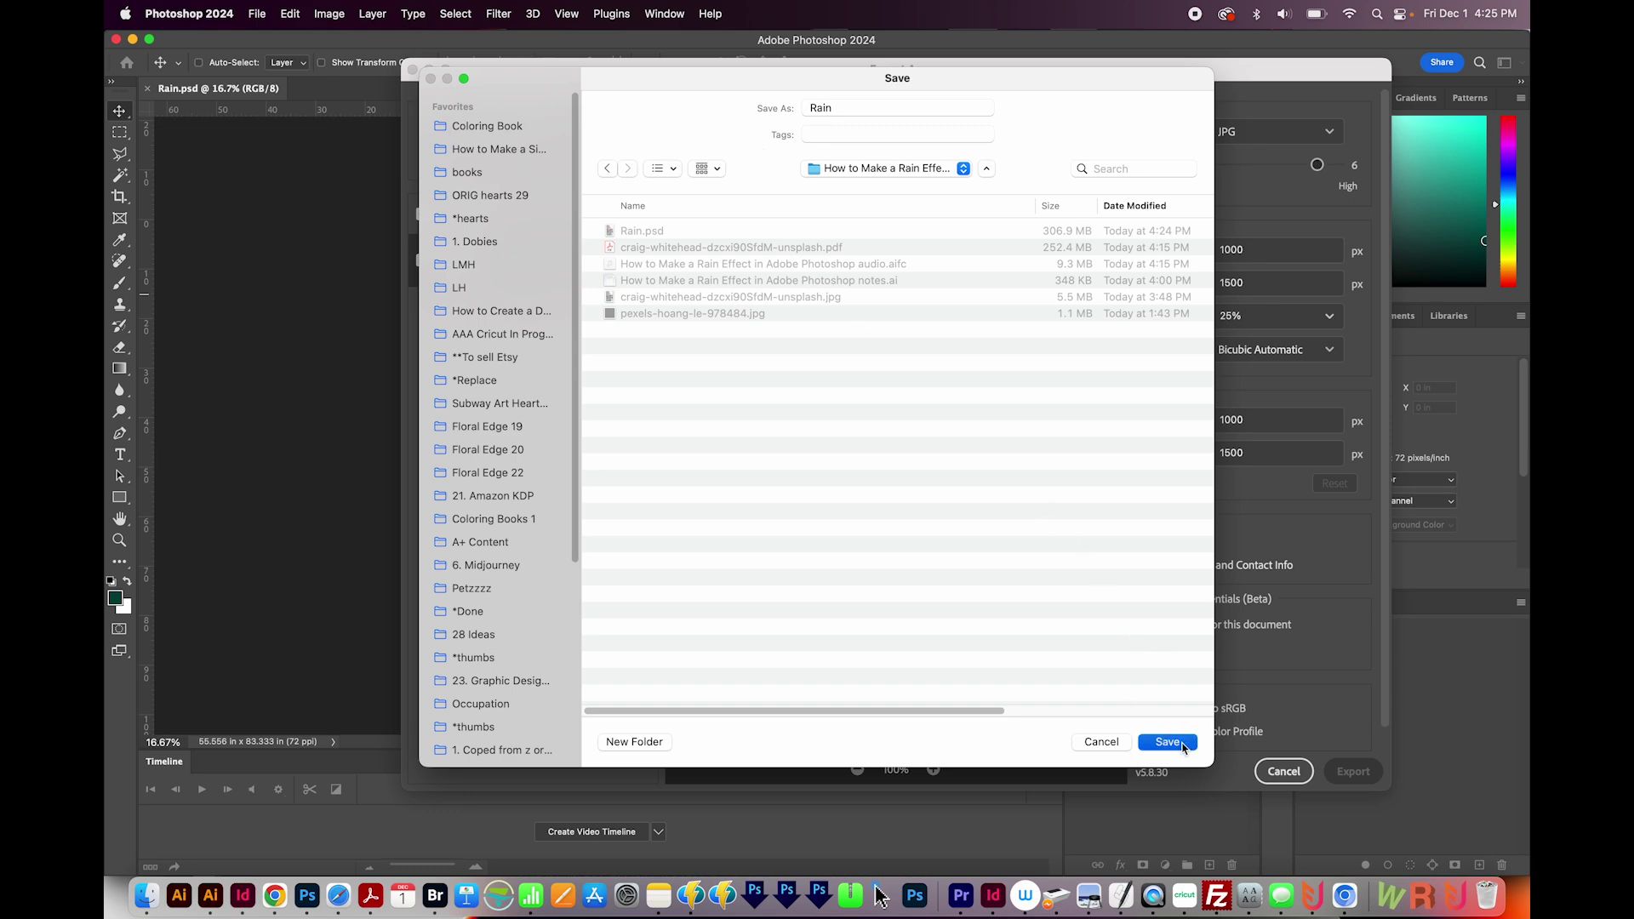